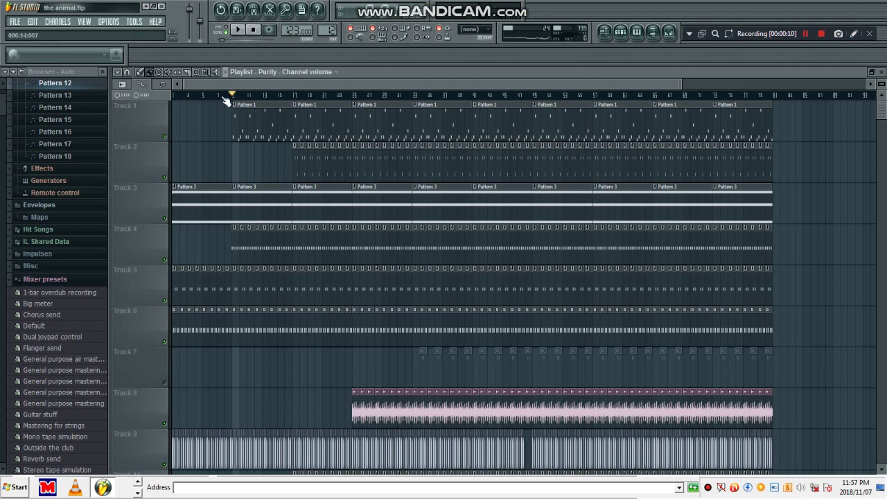
# - Play the whole song from the start of the playlist and look through the lower tracks down to Track 18
pyautogui.moveTo(233, 97); pyautogui.dragTo(173, 95)
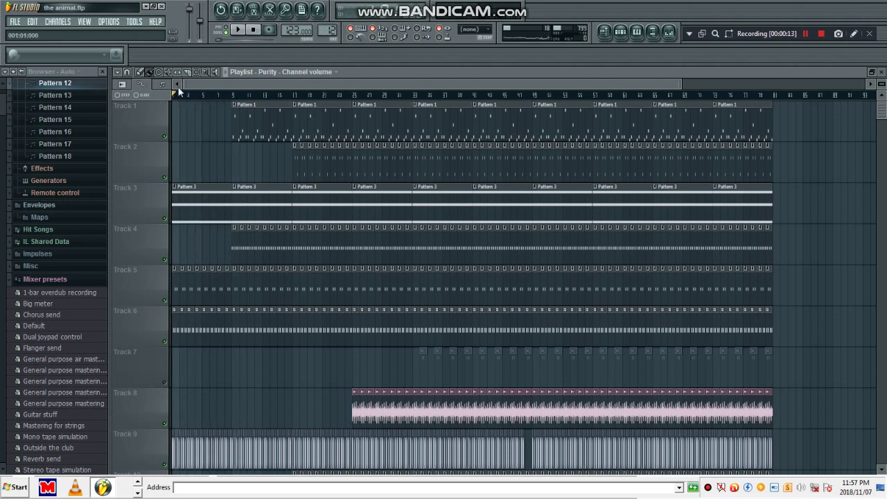
pyautogui.click(240, 31)
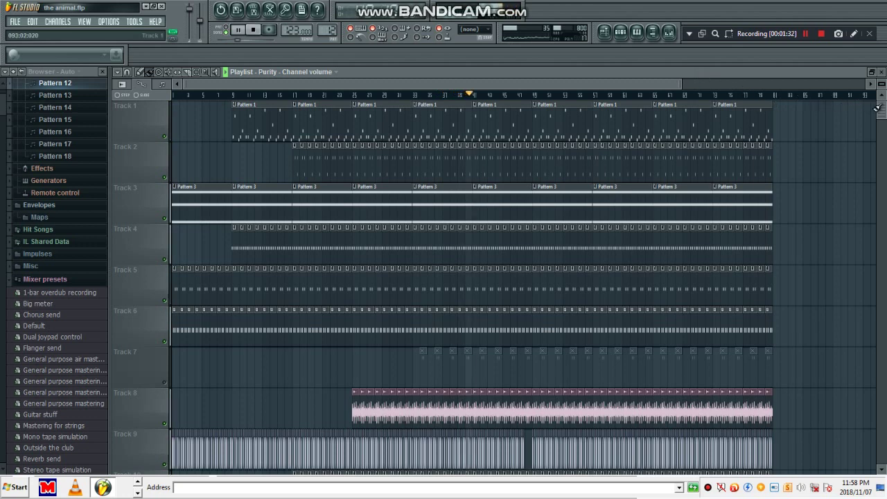
pyautogui.moveTo(879, 113); pyautogui.dragTo(884, 154)
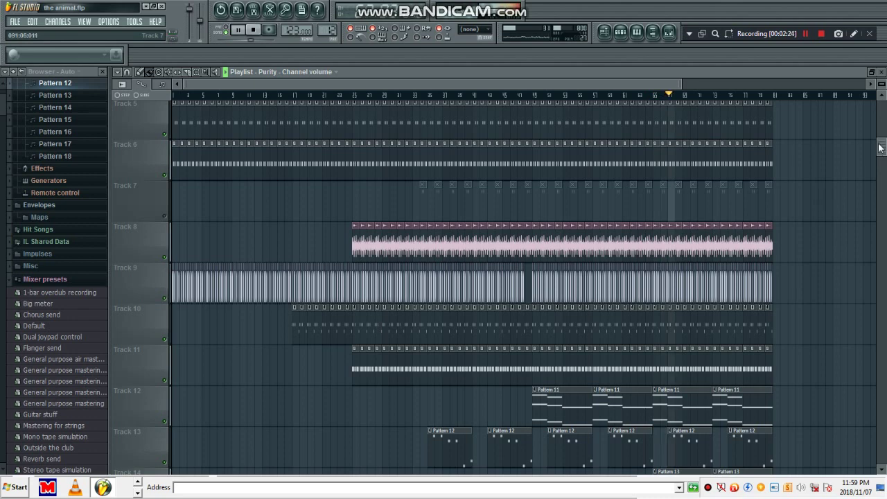
pyautogui.moveTo(882, 147); pyautogui.dragTo(884, 156)
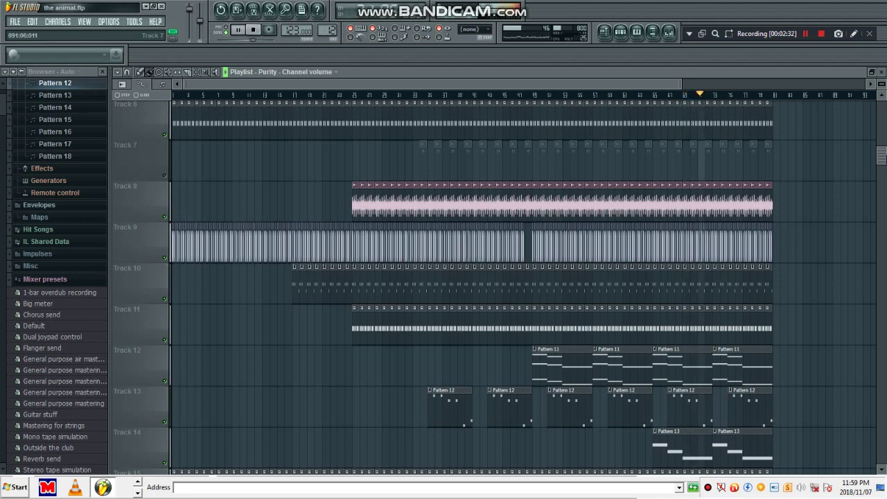
pyautogui.moveTo(882, 158); pyautogui.dragTo(884, 204)
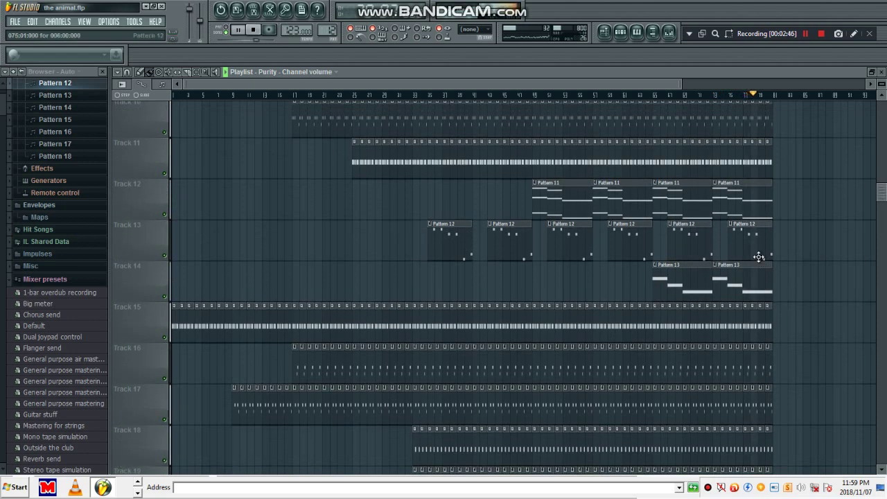
# - Add another Pattern 11 clip on Track 12 at bar 81, directly after the last one, and stop playback
pyautogui.click(758, 212)
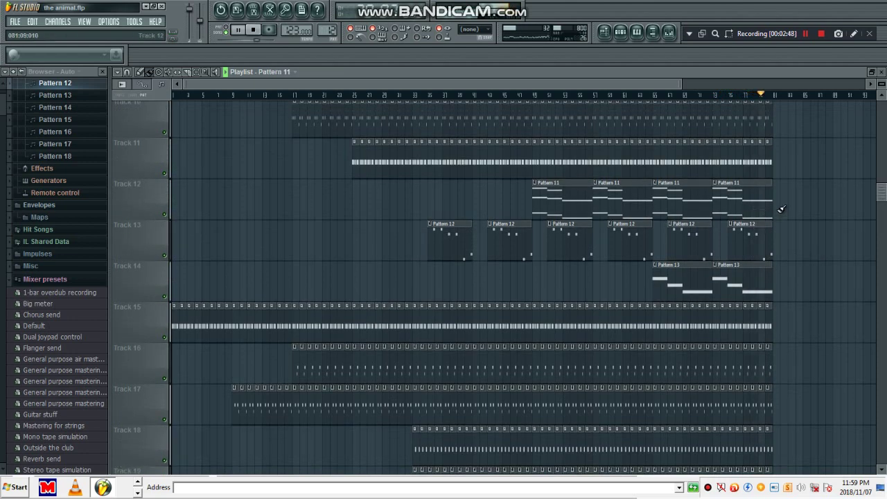
pyautogui.click(781, 209)
pyautogui.moveTo(787, 209); pyautogui.dragTo(781, 209)
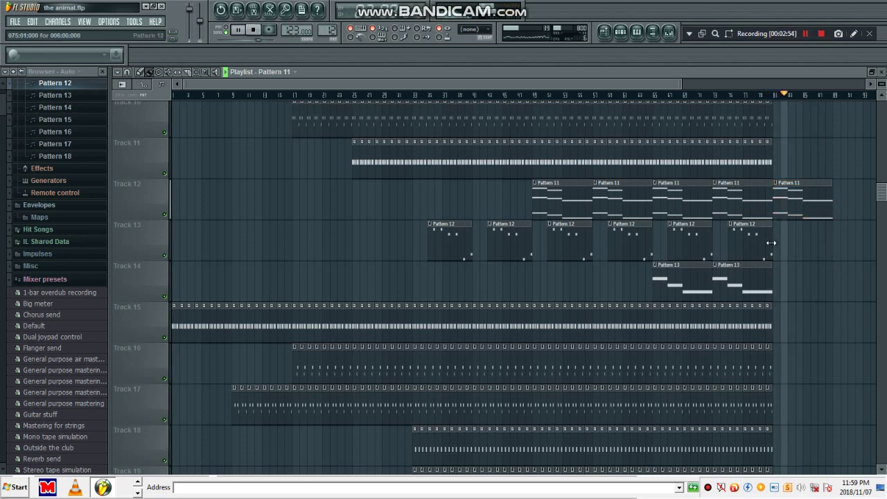
pyautogui.click(803, 36)
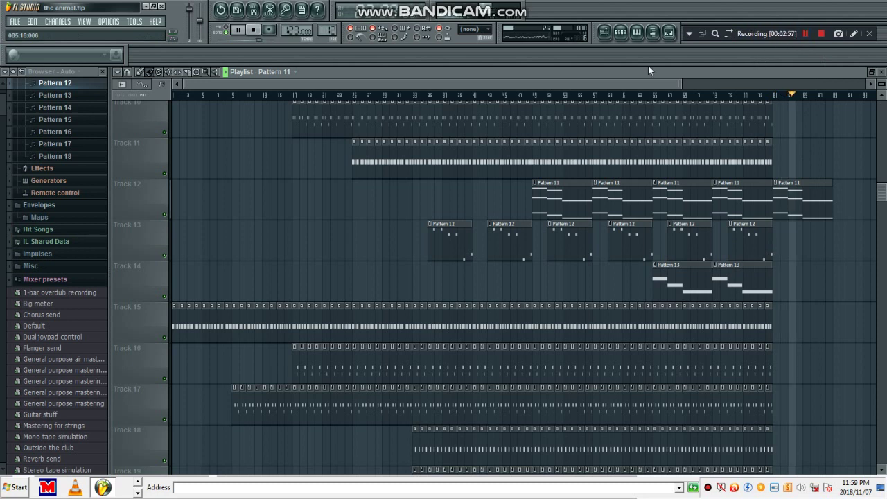
pyautogui.click(255, 31)
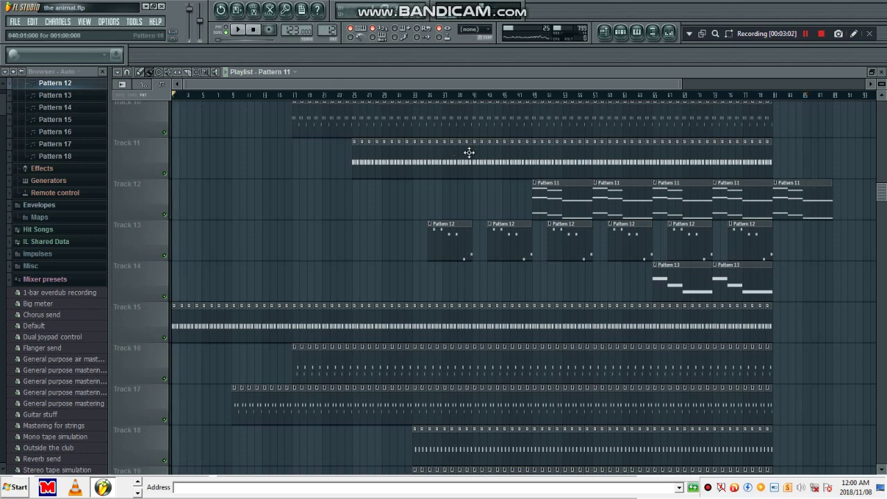
# - Open Pattern 1 from Track 1 in the piano roll, clear the time selection, and play its full Purity melody
pyautogui.scroll(3, 450, 105)
pyautogui.scroll(5, 450, 106)
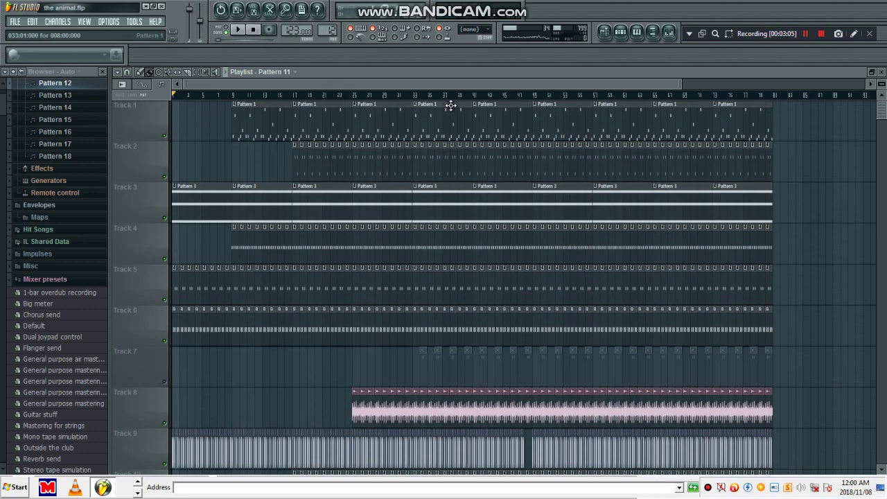
pyautogui.doubleClick(258, 124)
pyautogui.scroll(4, 430, 99)
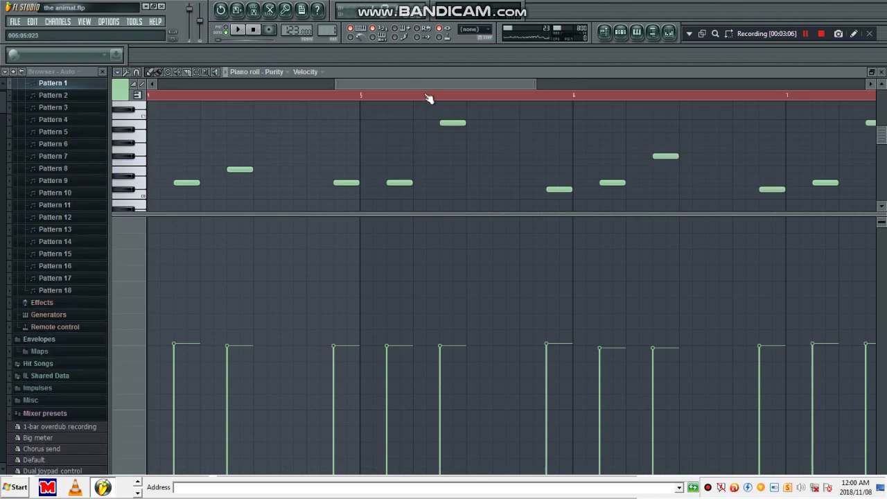
pyautogui.scroll(-2, 430, 99)
pyautogui.scroll(-1, 429, 99)
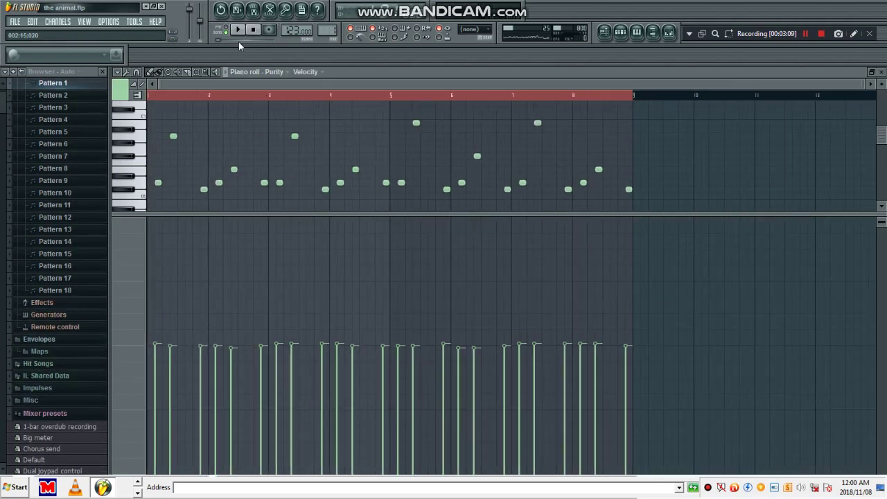
pyautogui.click(146, 94)
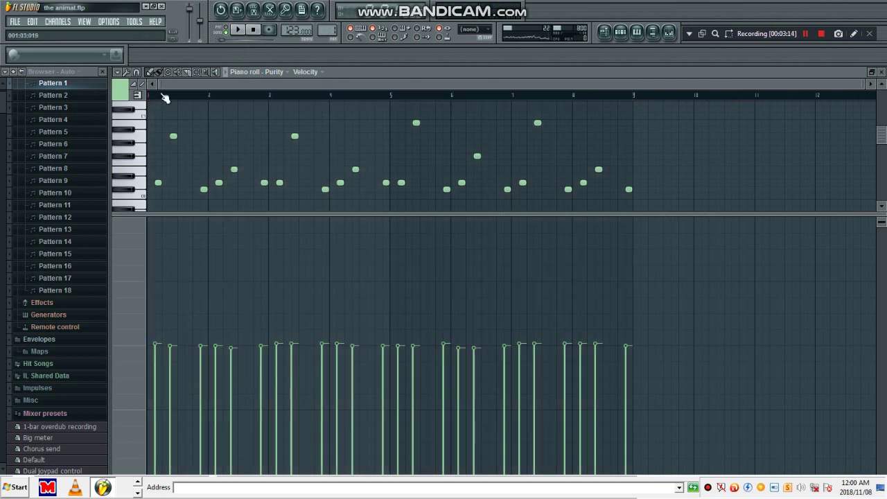
pyautogui.click(237, 30)
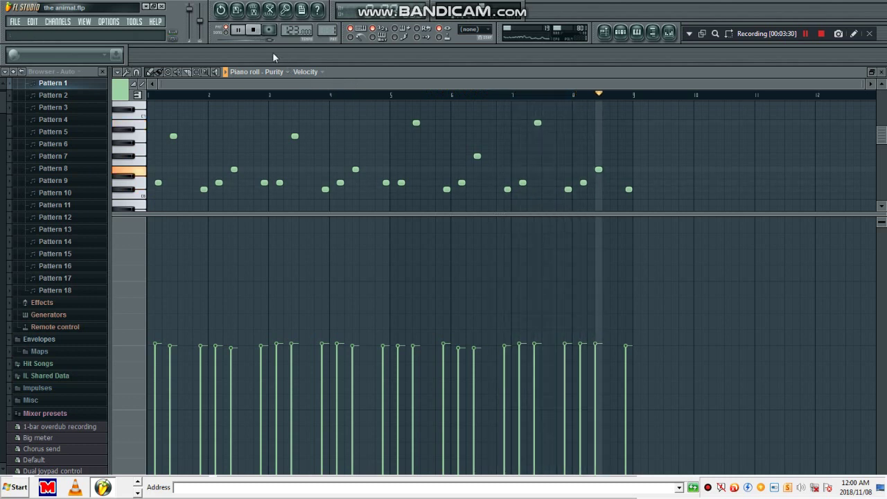
# - View the sound patch used in the Purity channel's instrument, with playback stopped, and close it
pyautogui.click(622, 34)
pyautogui.click(269, 154)
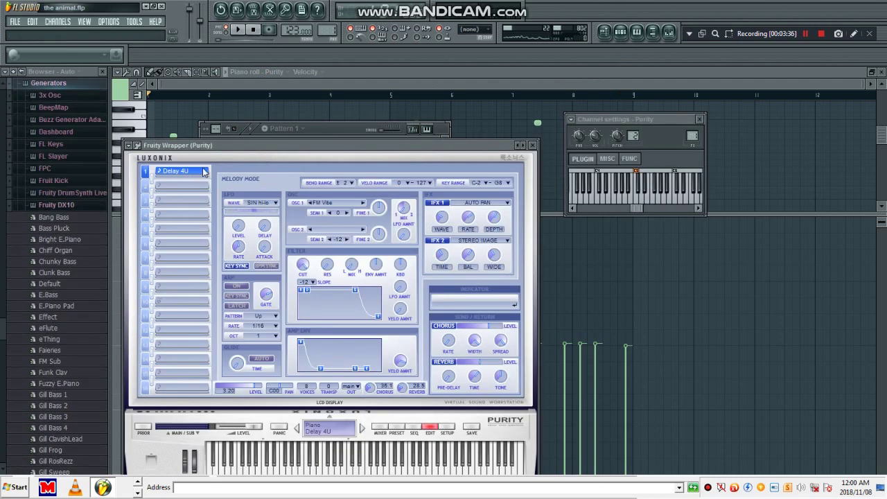
pyautogui.click(261, 82)
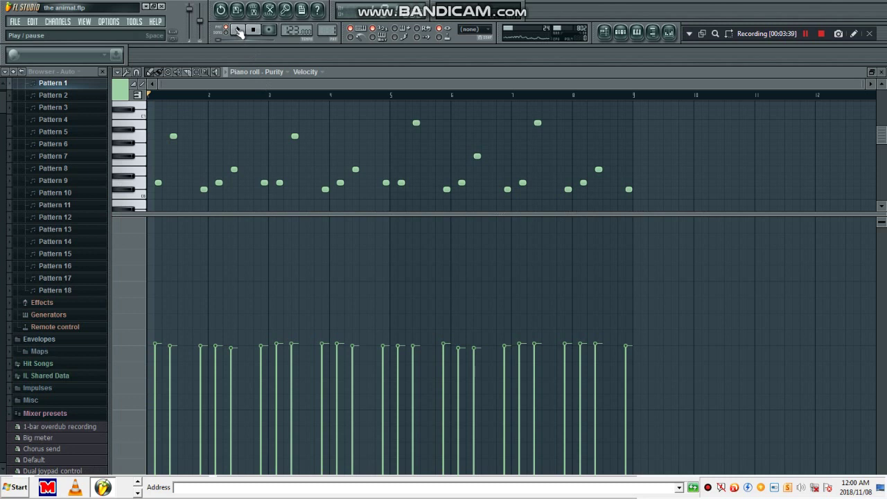
# - Switch to Pattern 2 and play its Purity #2 notes in the piano roll
pyautogui.click(620, 33)
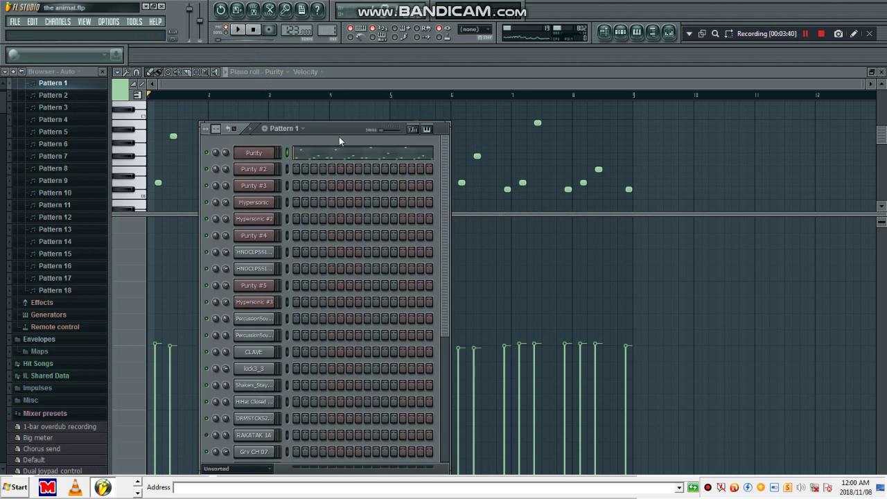
pyautogui.press('KP_Add')
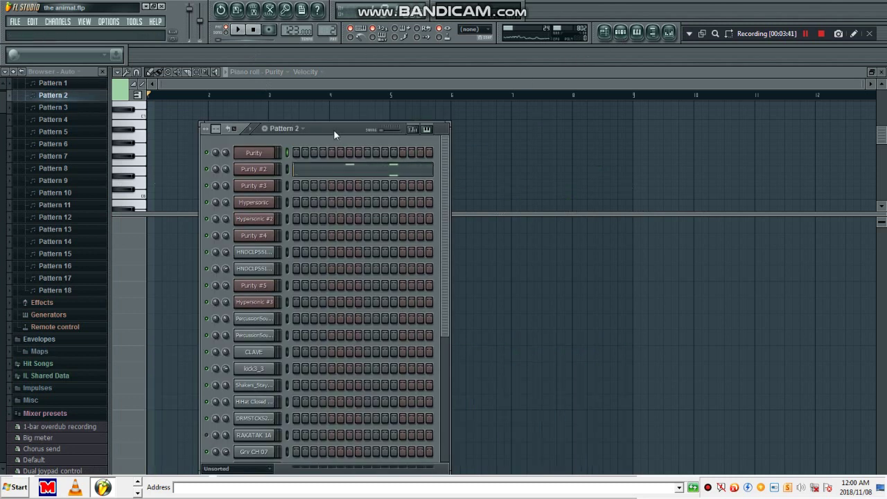
pyautogui.click(321, 171)
pyautogui.click(244, 36)
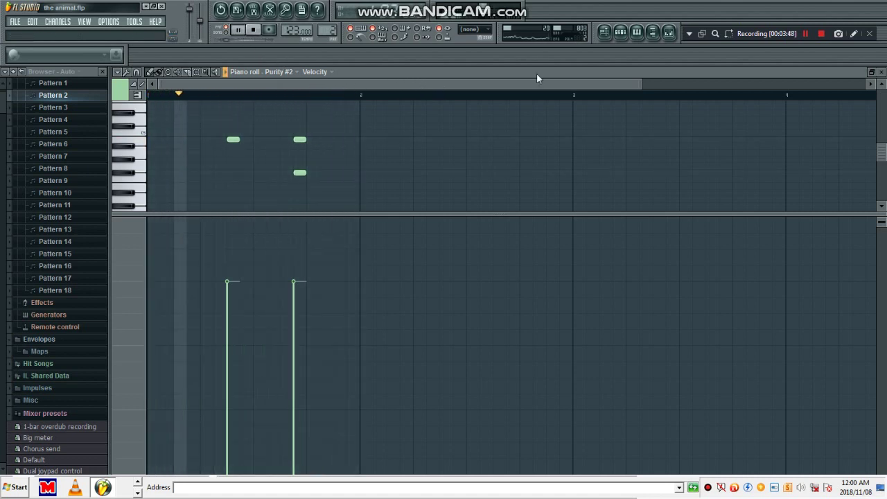
# - Inspect the Purity #2 instrument's patch in its preset list, then stop playback and close the instrument
pyautogui.click(622, 35)
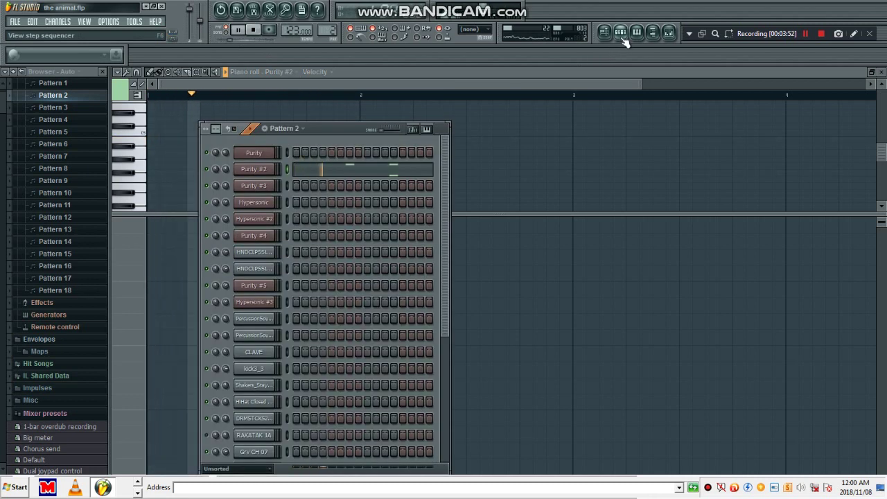
pyautogui.click(257, 169)
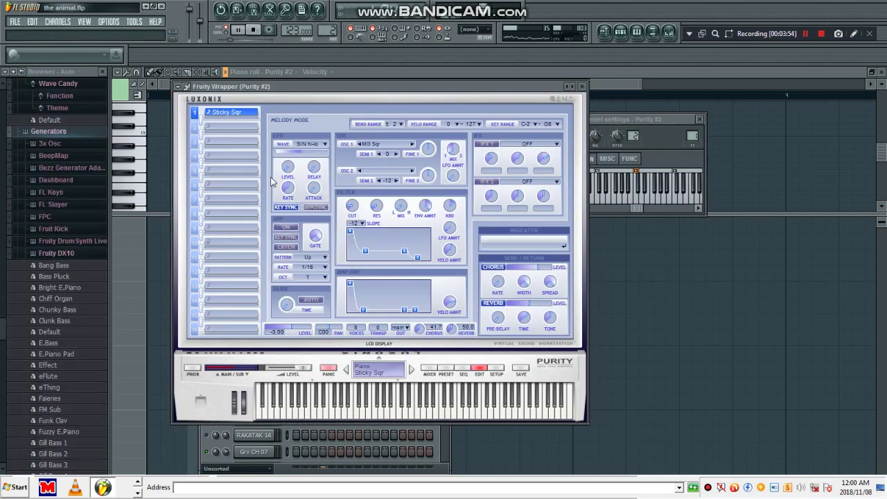
pyautogui.click(446, 370)
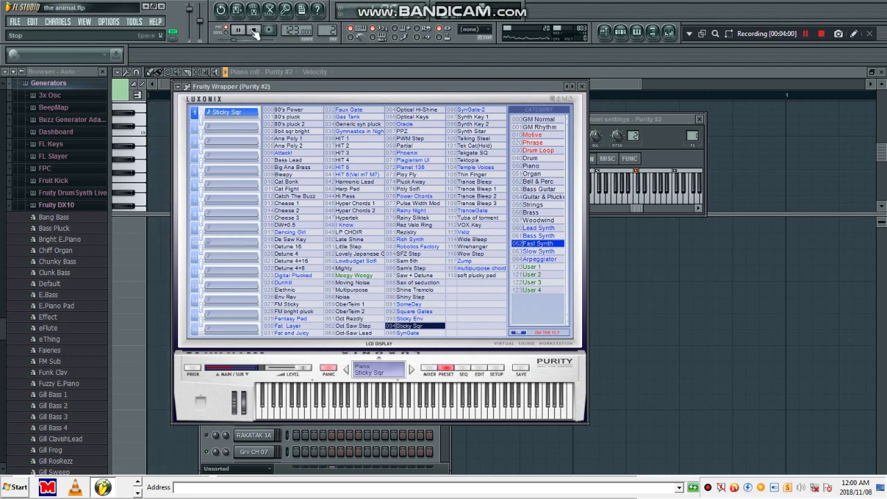
pyautogui.click(606, 85)
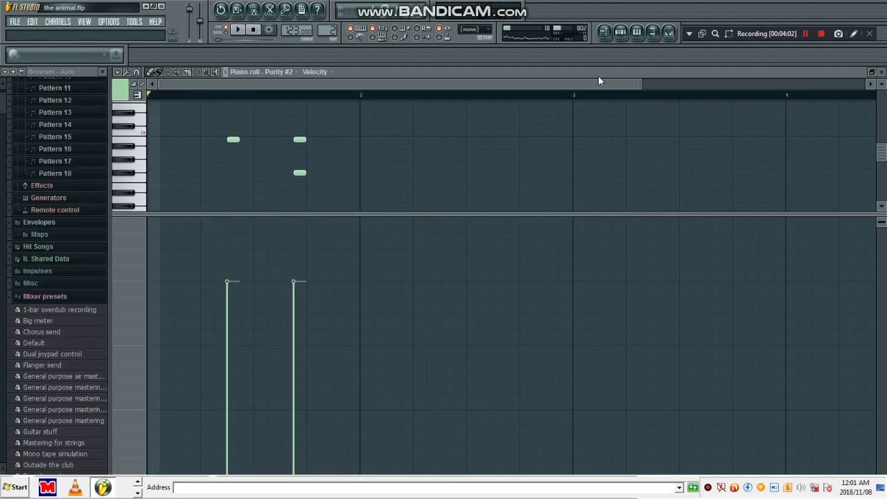
# - Switch to Pattern 3, play it, and view the full length of its Purity #3 chord in the piano roll
pyautogui.click(627, 34)
pyautogui.press('KP_Add')
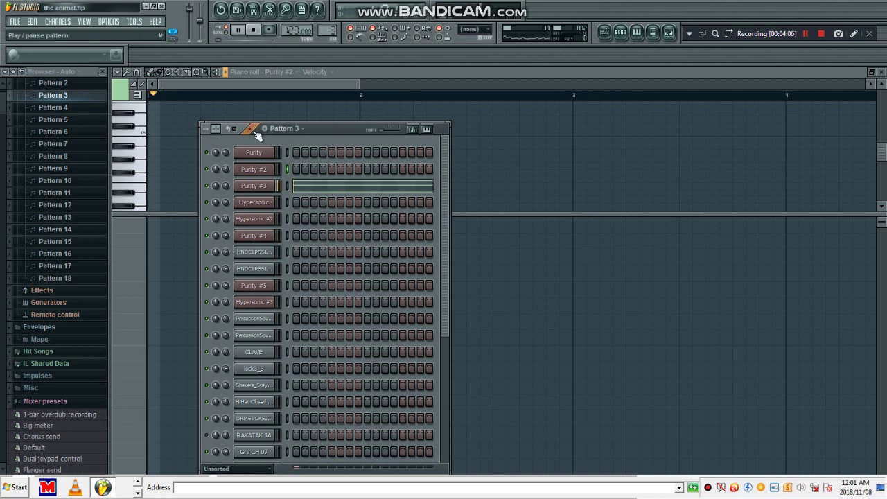
pyautogui.press('space')
pyautogui.click(316, 187)
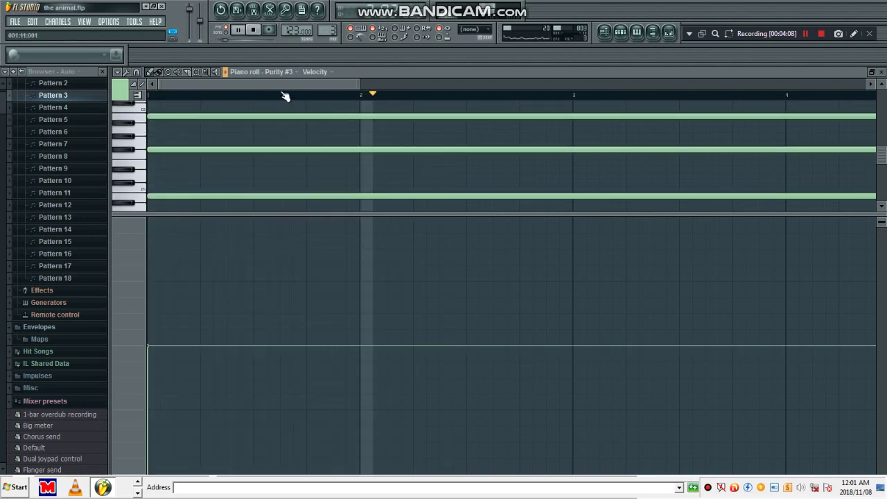
pyautogui.scroll(-3, 285, 97)
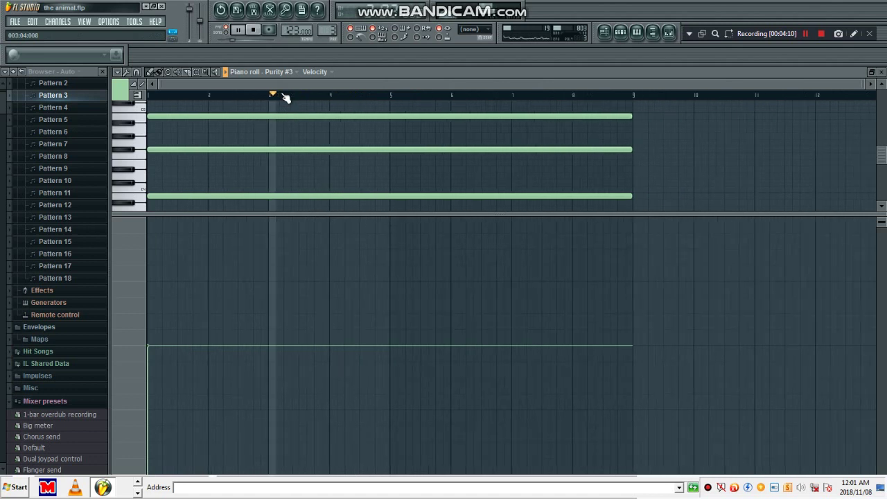
# - Inspect the Purity #3 instrument's preset, move the step sequencer clear of the instrument window, and close the instrument
pyautogui.click(626, 34)
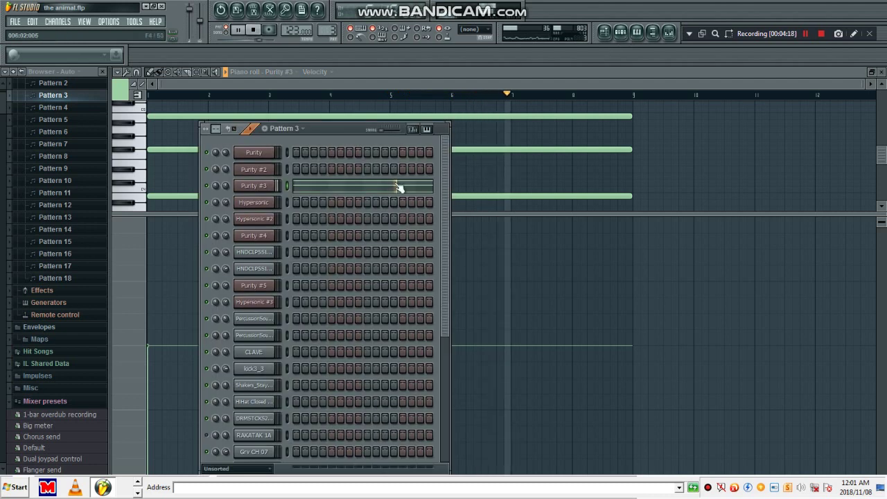
pyautogui.click(259, 188)
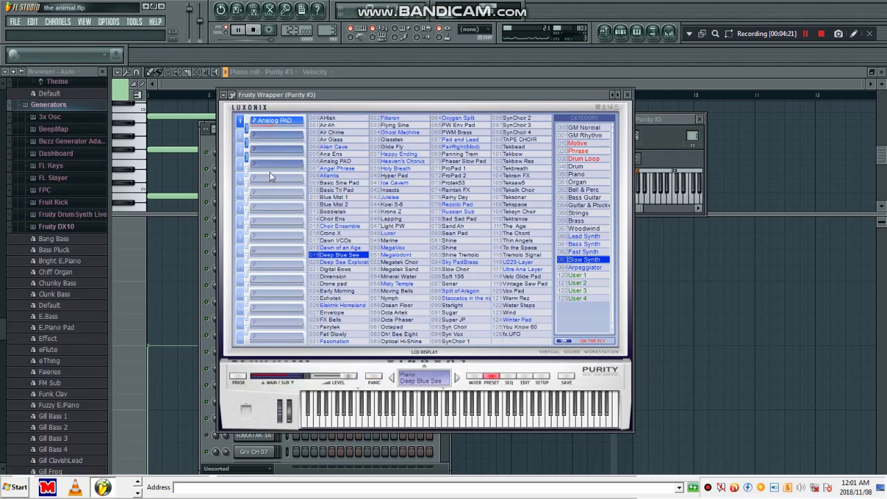
pyautogui.click(208, 143)
pyautogui.moveTo(323, 128); pyautogui.dragTo(752, 152)
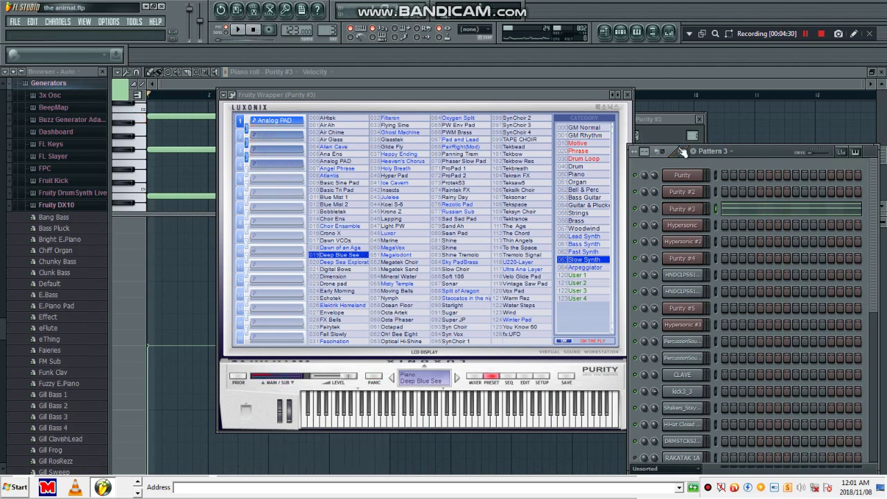
pyautogui.click(628, 94)
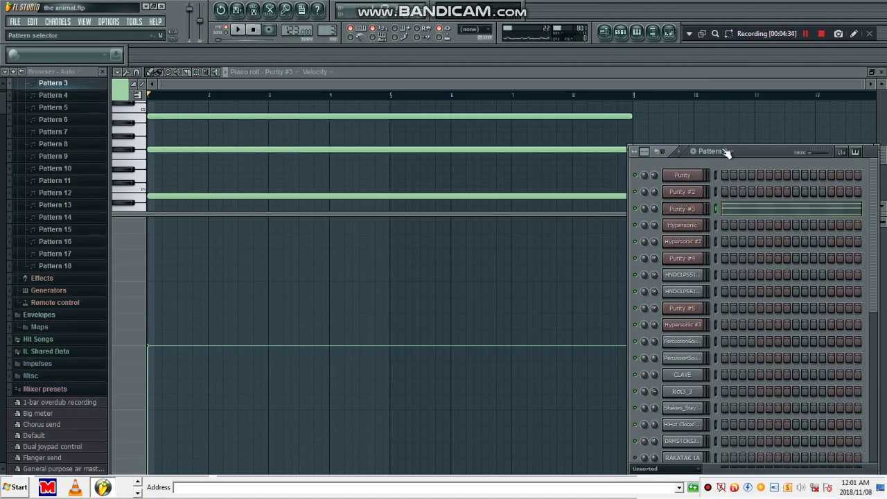
# - Switch to Pattern 4 and play its Hypersonic notes in the piano roll
pyautogui.press('KP_Add')
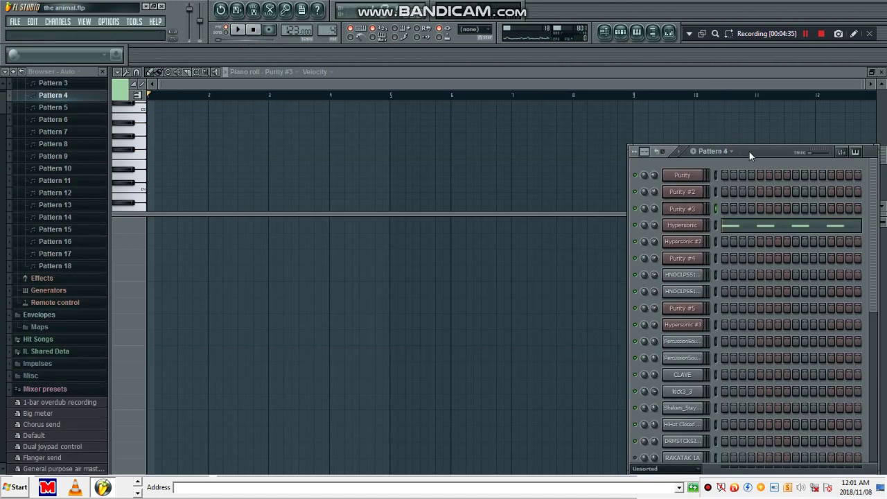
pyautogui.click(741, 221)
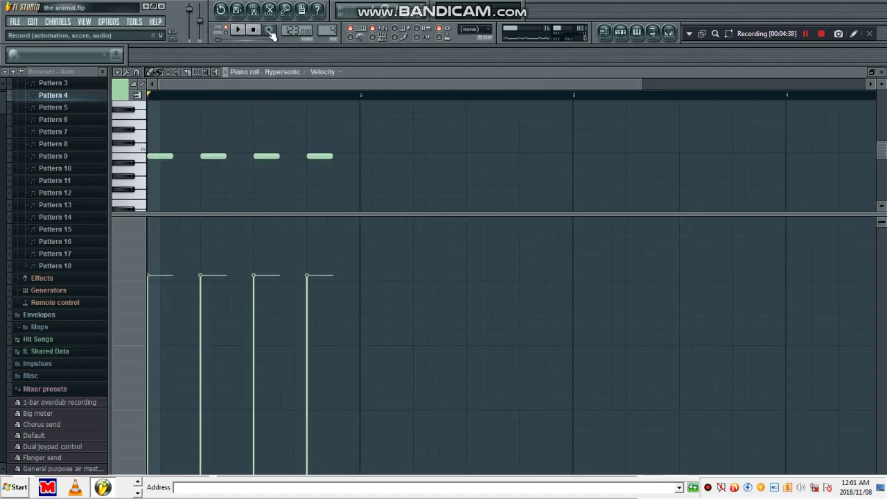
pyautogui.click(243, 30)
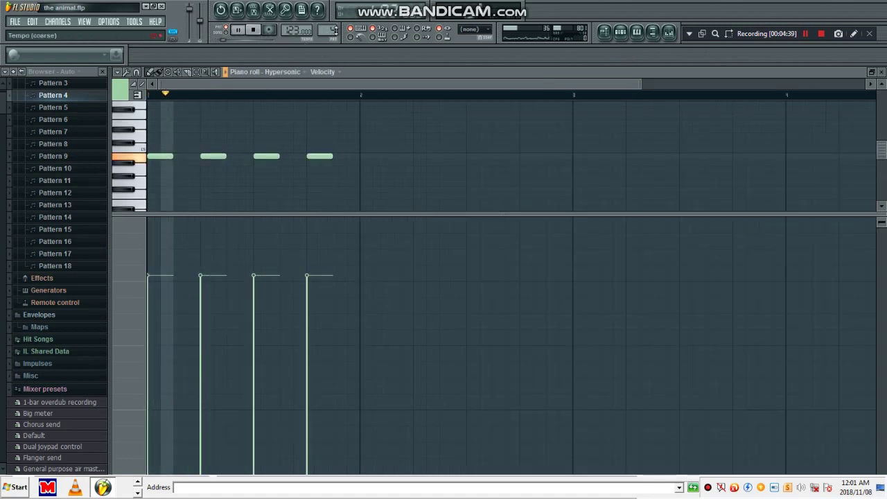
# - Bring up the step sequencer, inspect the Hypersonic instrument's loaded patch, and stop playback
pyautogui.click(627, 38)
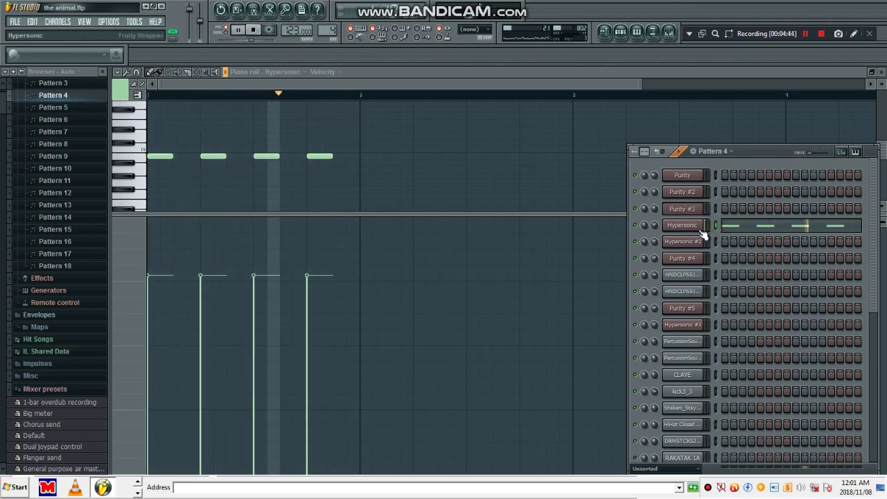
pyautogui.click(696, 230)
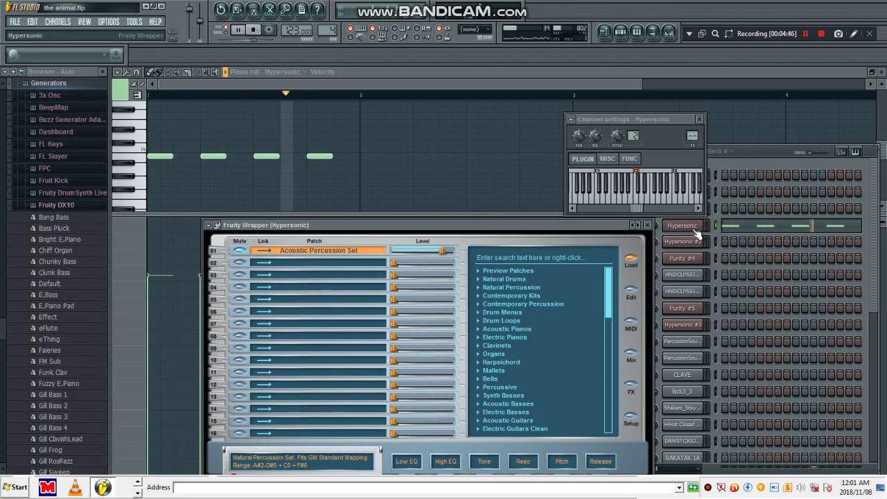
pyautogui.click(254, 29)
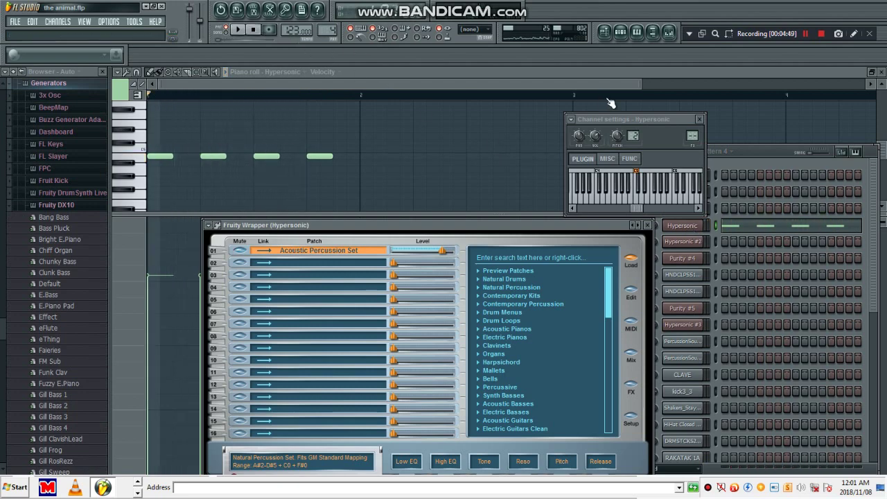
# - Switch to Pattern 5, view its Hypersonic #2 notes in the piano roll, and play the pattern
pyautogui.click(745, 149)
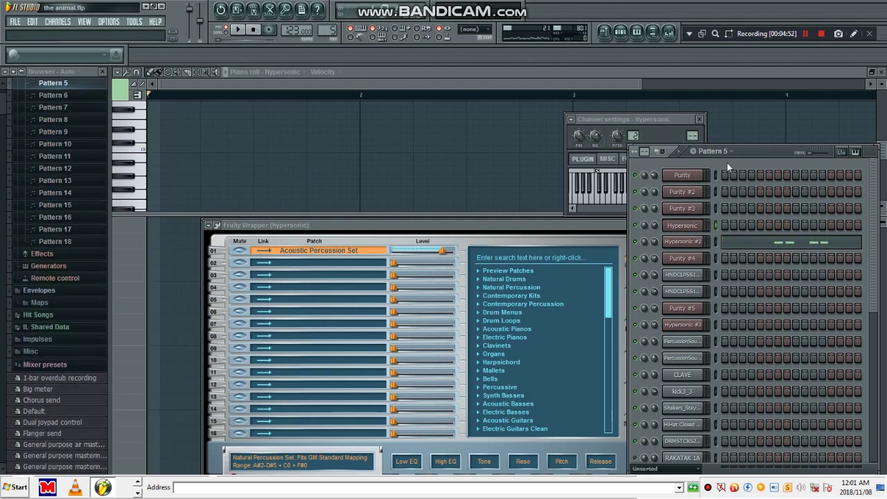
pyautogui.click(762, 244)
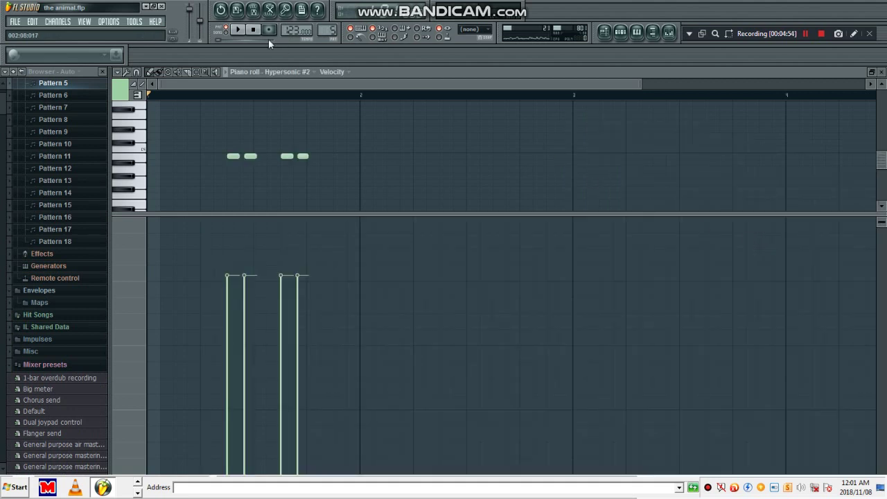
pyautogui.click(238, 29)
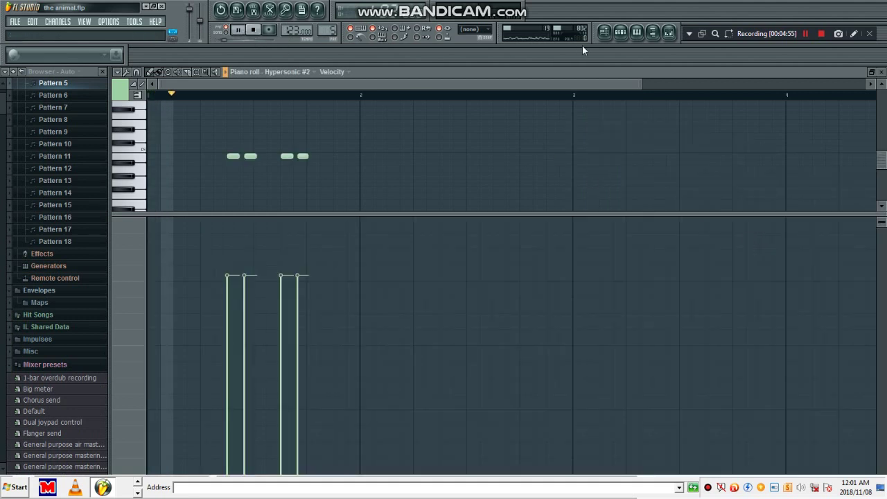
# - Inspect the Hypersonic #2 instrument's patch and patch categories, moving its window lower, then stop playback
pyautogui.click(624, 37)
pyautogui.click(698, 242)
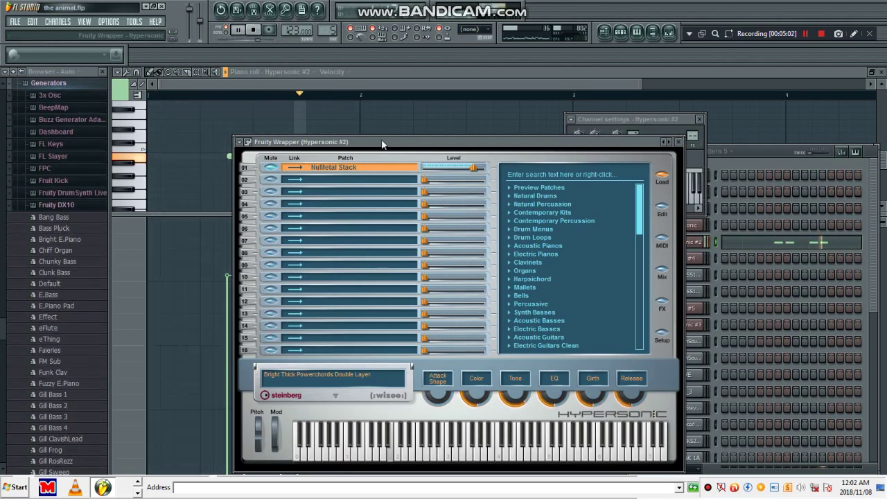
pyautogui.moveTo(381, 145); pyautogui.dragTo(405, 191)
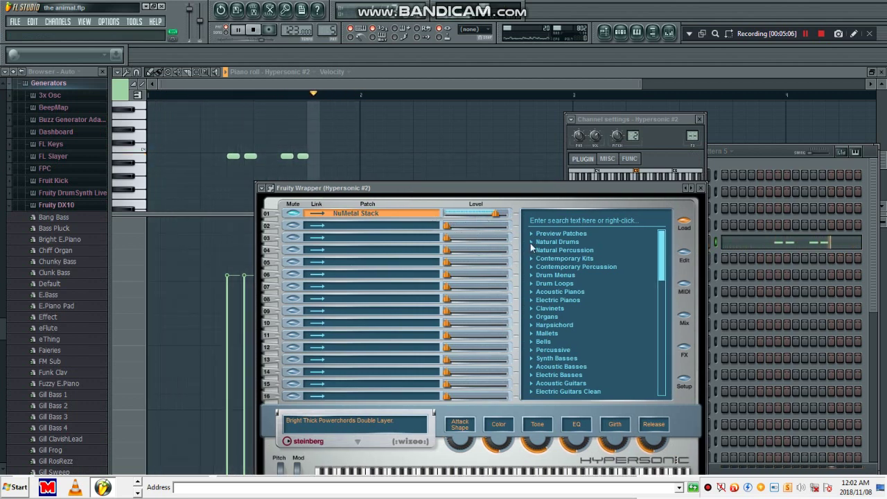
pyautogui.scroll(-2, 548, 298)
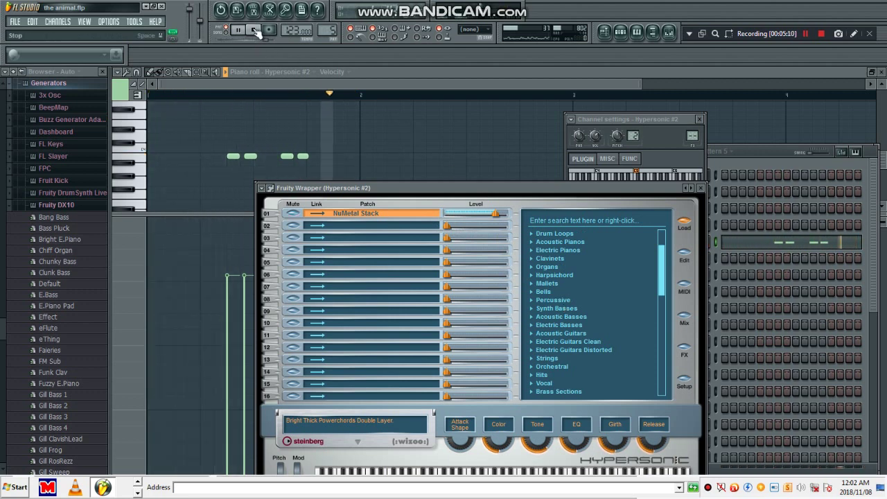
# - Switch to Pattern 6, play its percussion steps, and stop playback
pyautogui.click(752, 150)
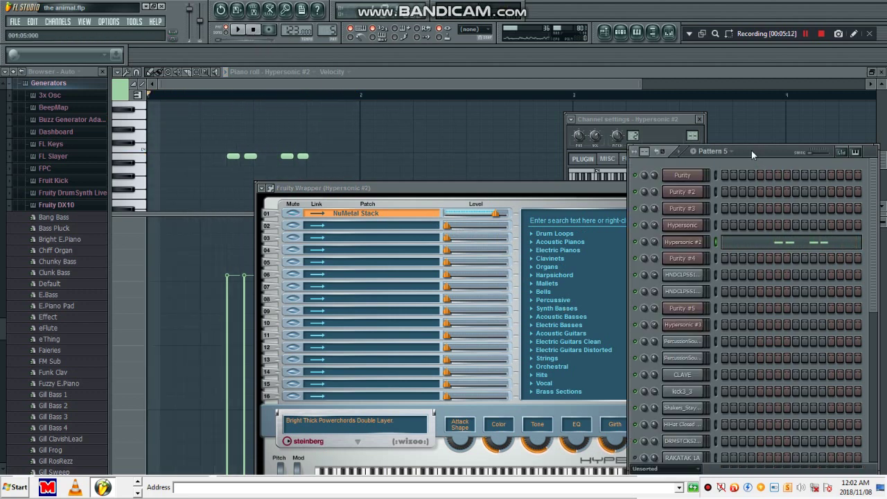
pyautogui.scroll(-1, 751, 150)
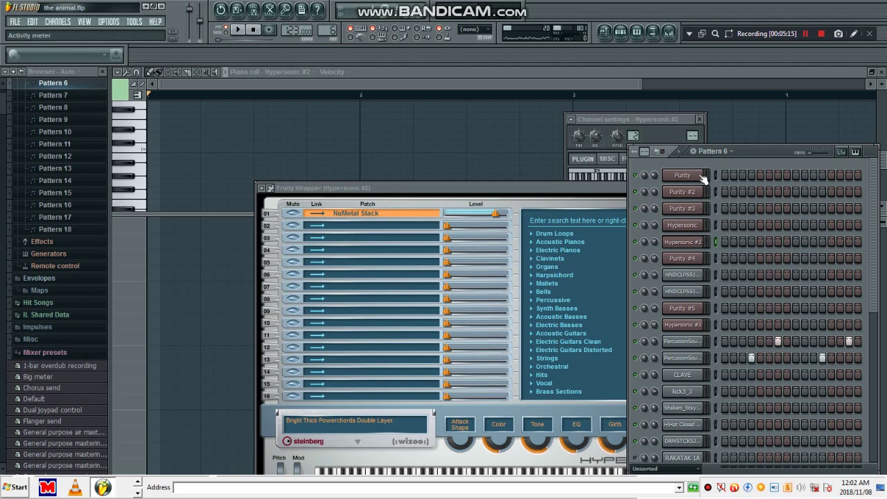
pyautogui.click(685, 152)
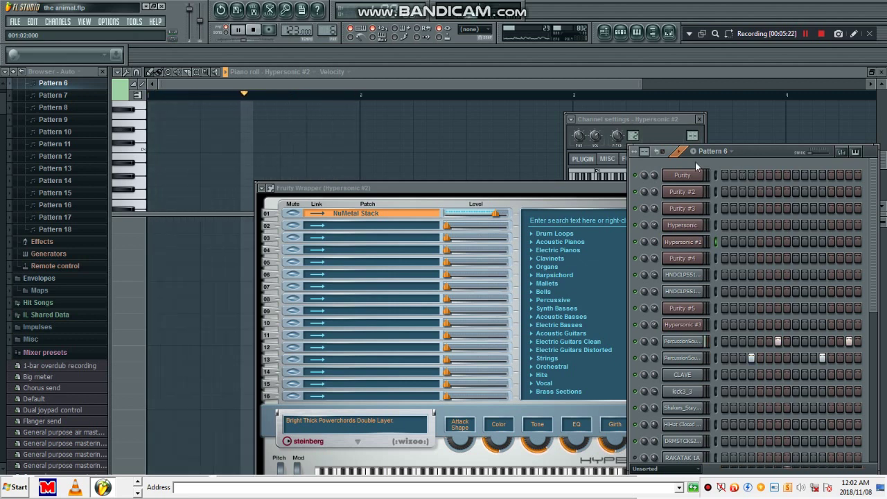
pyautogui.click(253, 29)
# - Advance past Pattern 7 to Pattern 8, play its kick3_3 notes in the piano roll, and stop playback
pyautogui.press('KP_Add')
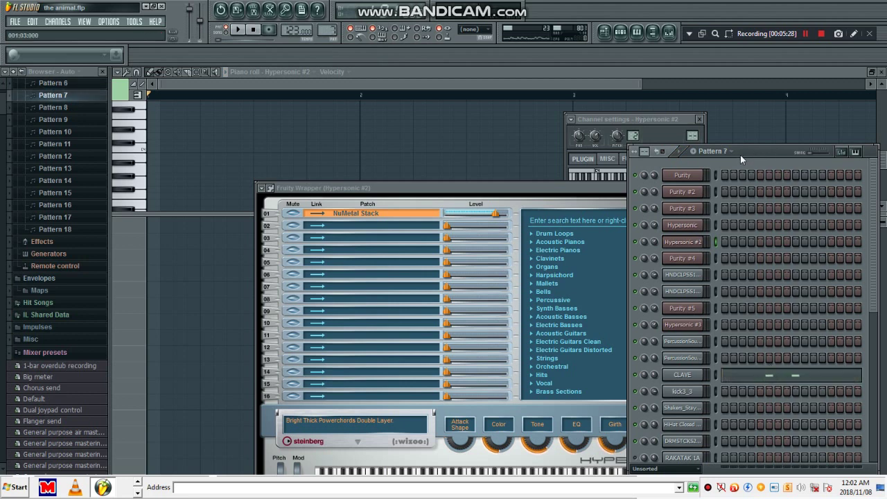
pyautogui.press('KP_Add')
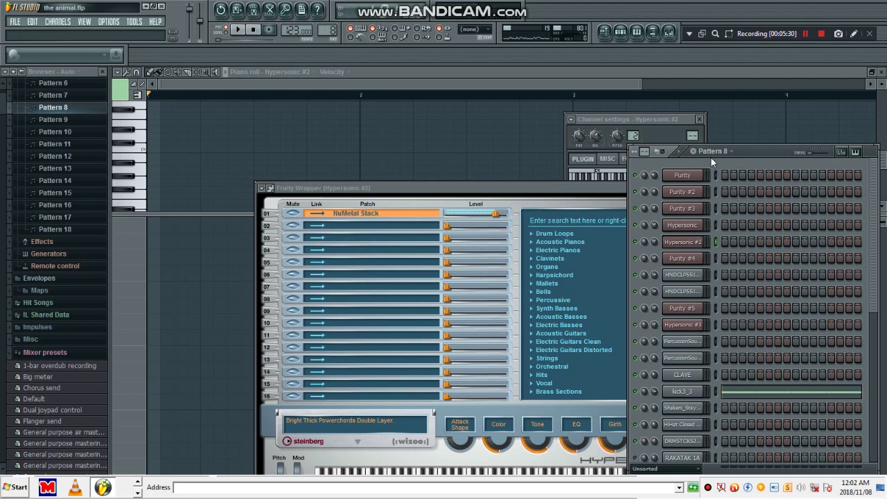
pyautogui.press('space')
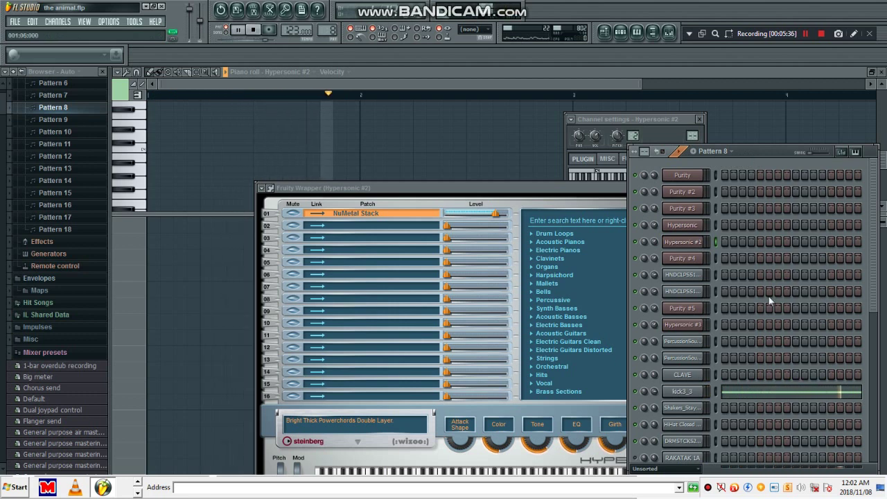
pyautogui.click(776, 391)
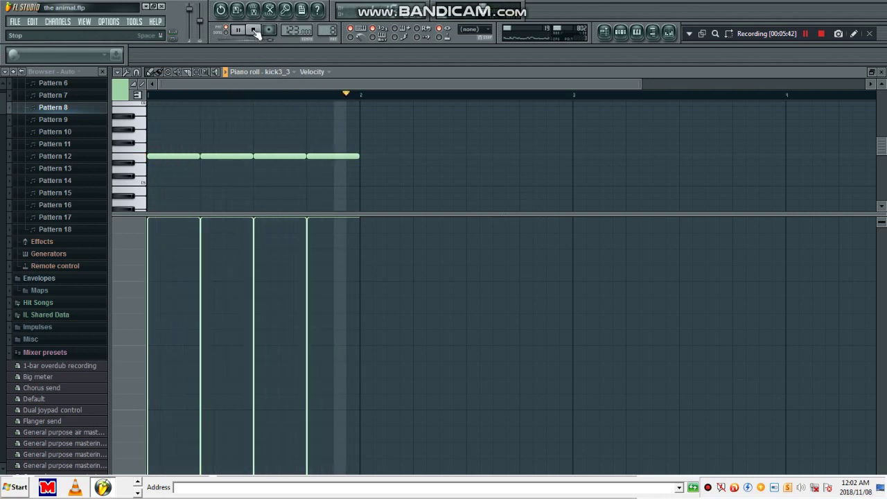
pyautogui.click(254, 32)
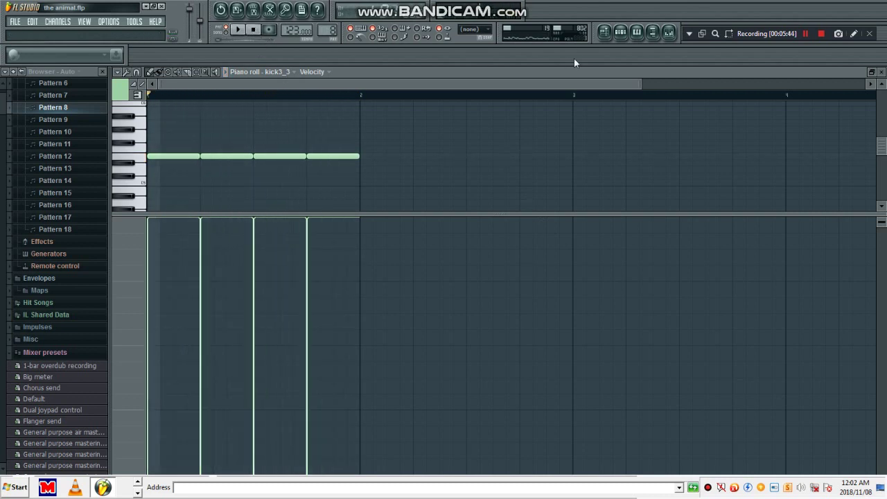
# - Switch to Pattern 9, play it, and view its Purity #4 notes in the piano roll
pyautogui.click(623, 34)
pyautogui.press('KP_Add')
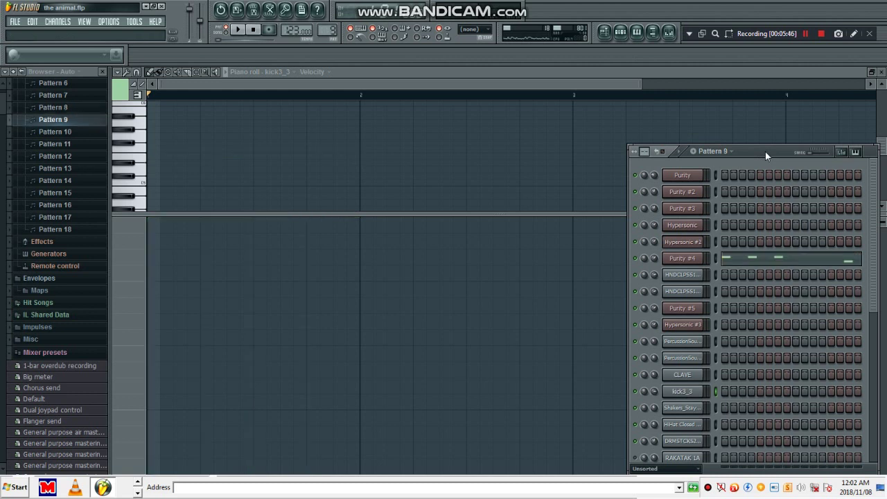
pyautogui.press('space')
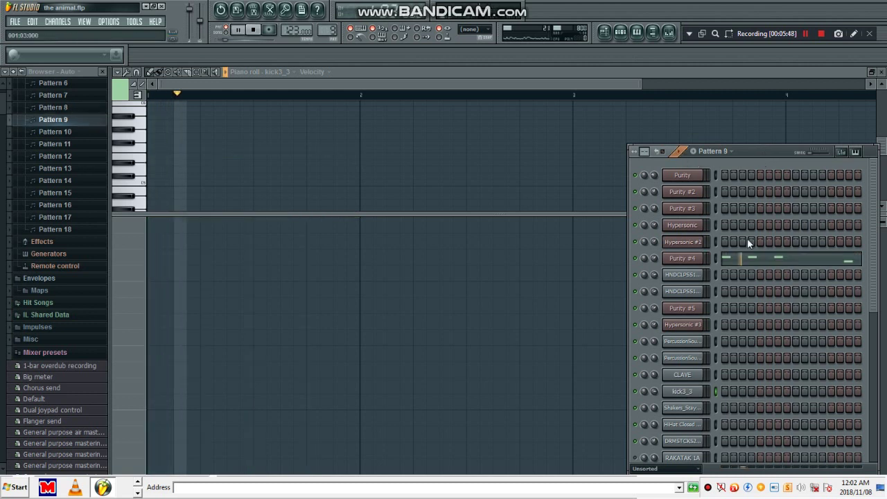
pyautogui.click(753, 258)
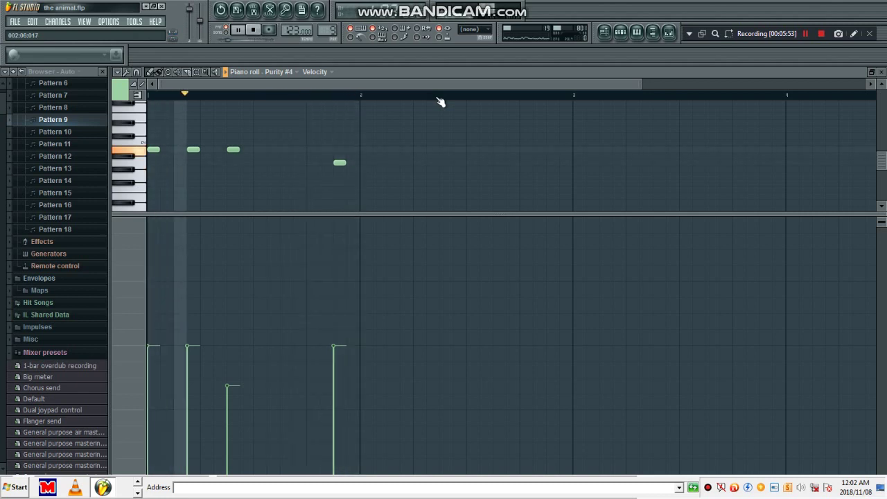
# - Inspect the Purity #4 instrument's preset and its settings, then stop playback
pyautogui.click(622, 32)
pyautogui.click(683, 259)
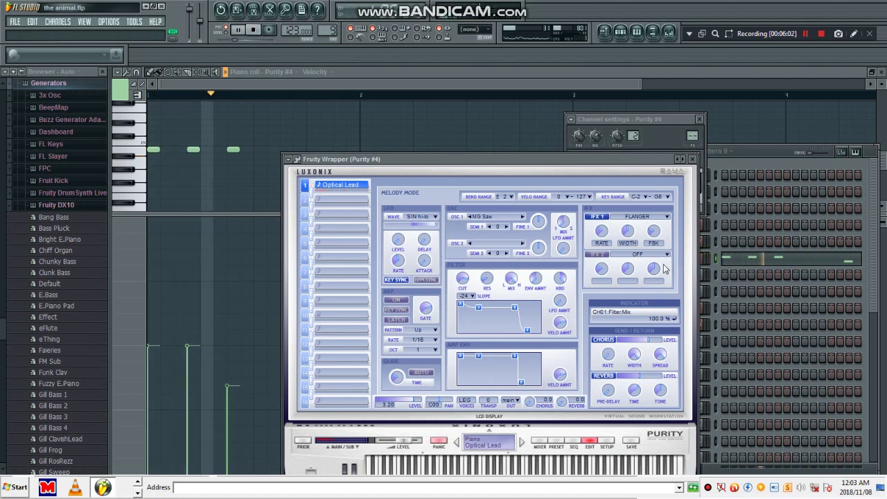
pyautogui.click(257, 30)
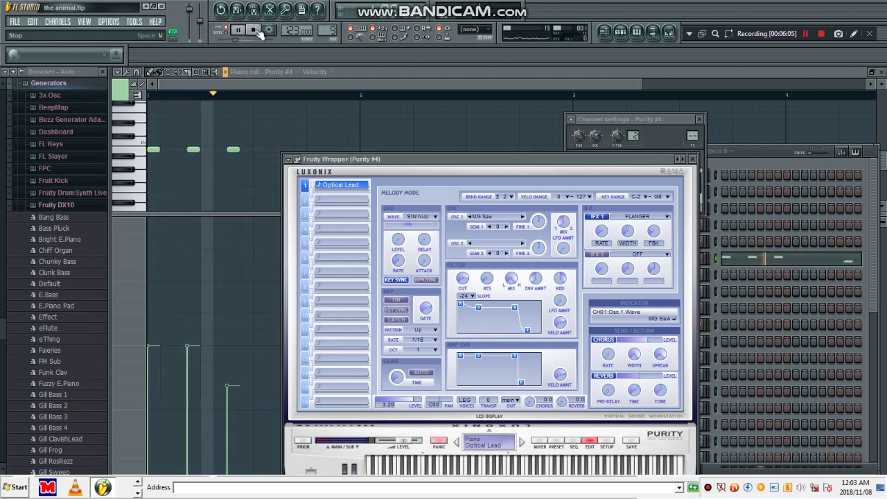
pyautogui.click(255, 31)
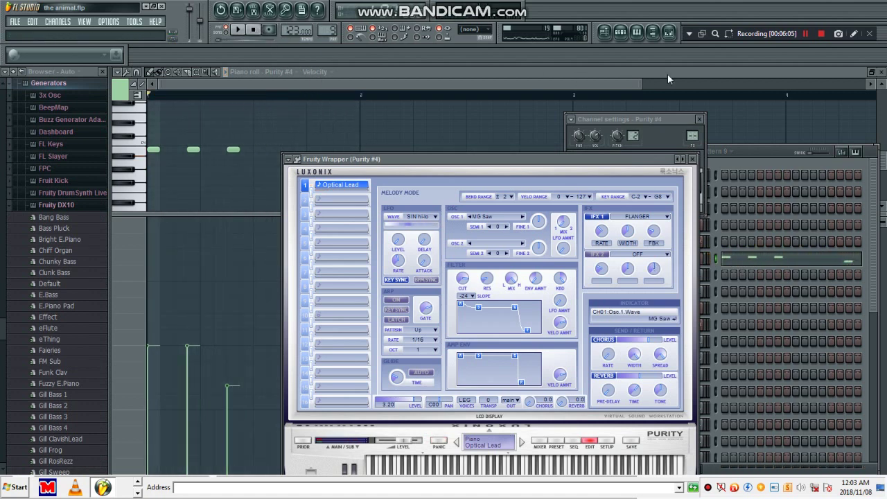
# - Switch to Pattern 10, play its drum steps with all the used channels in view, and stop playback
pyautogui.click(763, 152)
pyautogui.press('KP_Add')
pyautogui.scroll(-1, 771, 229)
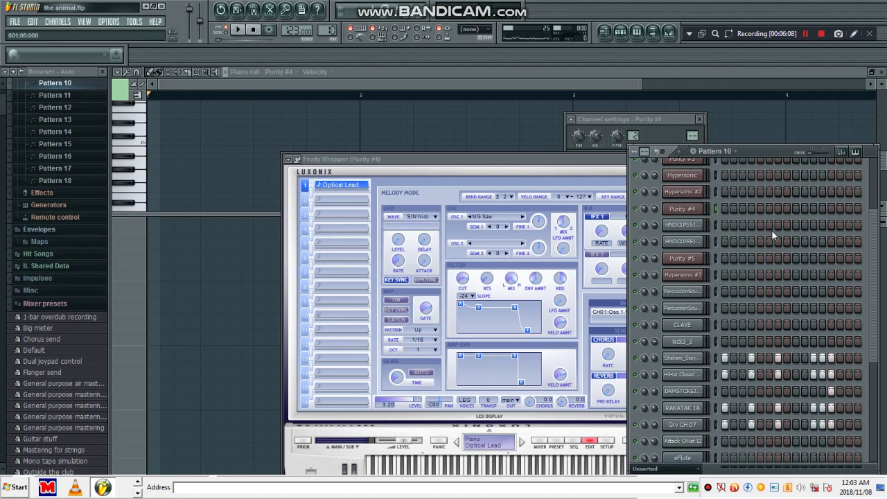
pyautogui.scroll(-2, 772, 229)
pyautogui.press('space')
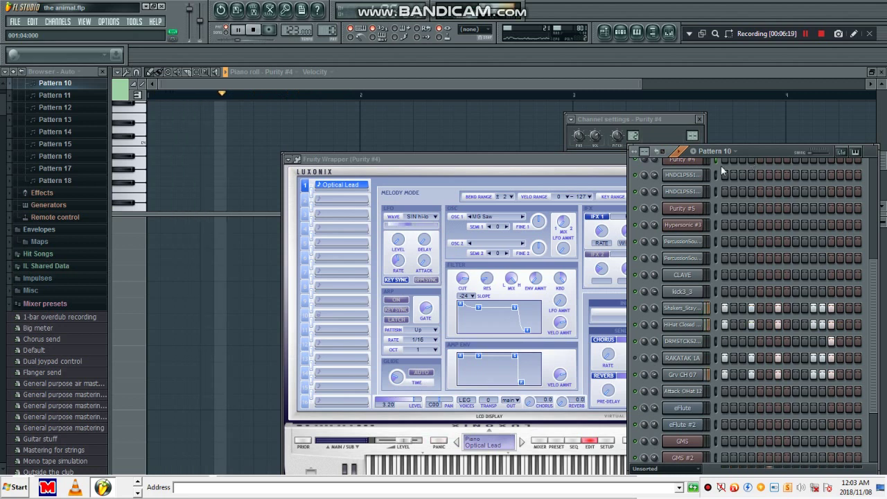
pyautogui.click(254, 30)
# - Switch to Pattern 11, play it, and open its Hypersonic #3 notes in the piano roll
pyautogui.scroll(-1, 755, 154)
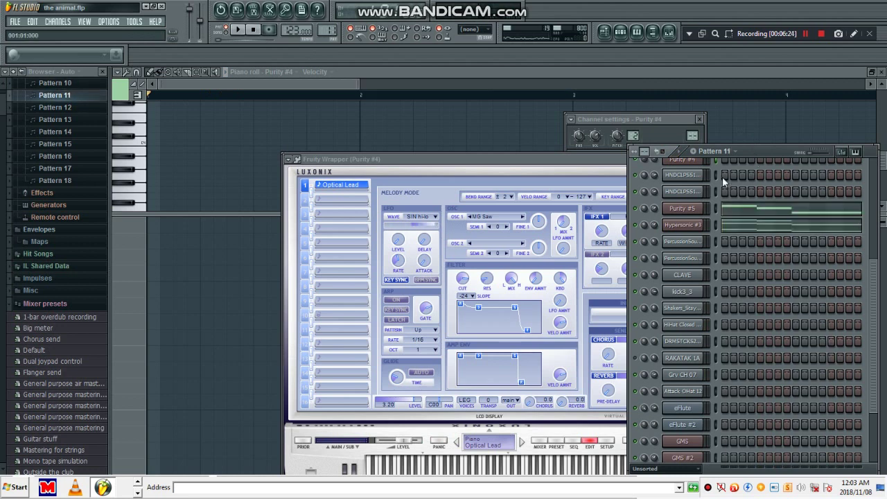
pyautogui.click(686, 151)
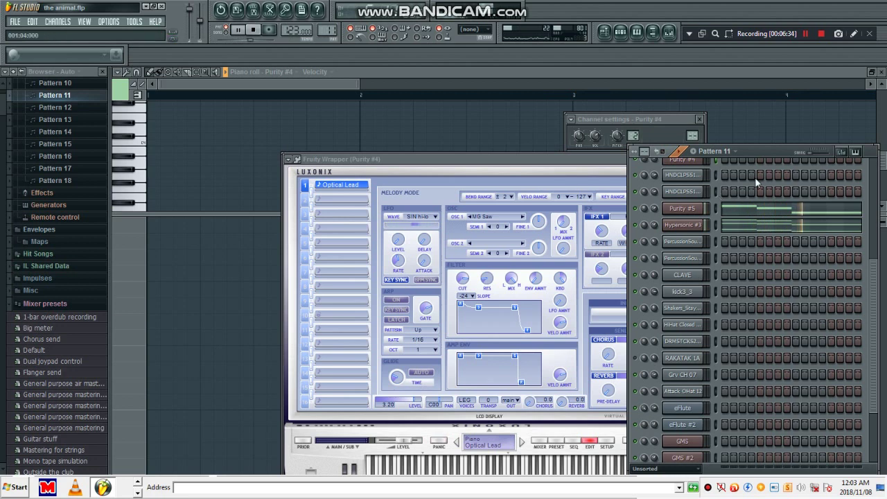
pyautogui.click(759, 226)
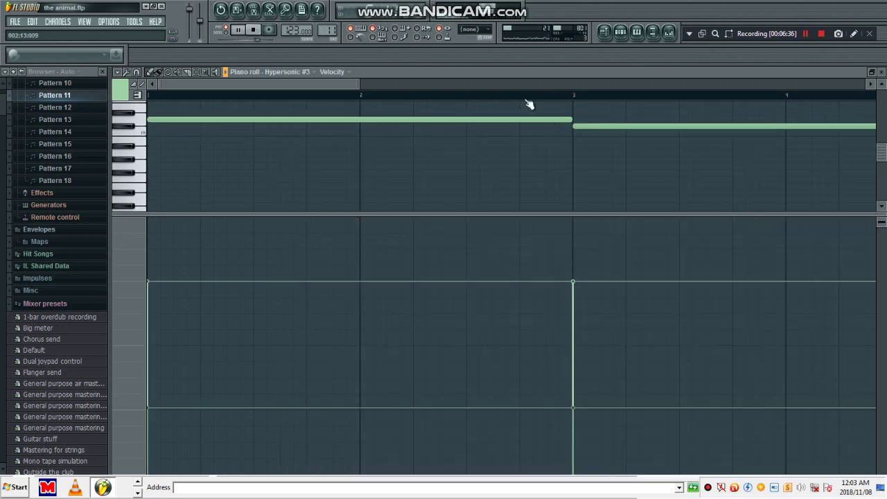
# - Enlarge the piano roll's note area to view the full length of the Hypersonic #3 chords, then bring up the step sequencer and stop playback
pyautogui.scroll(-4, 528, 104)
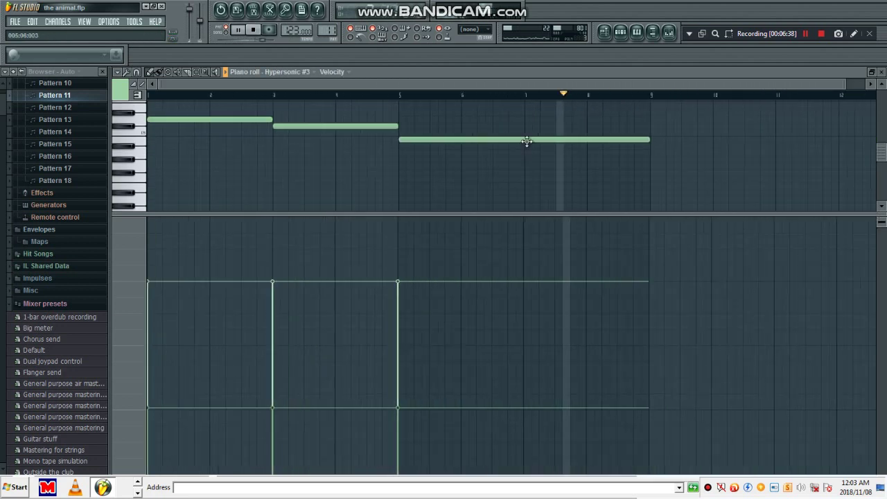
pyautogui.scroll(3, 529, 146)
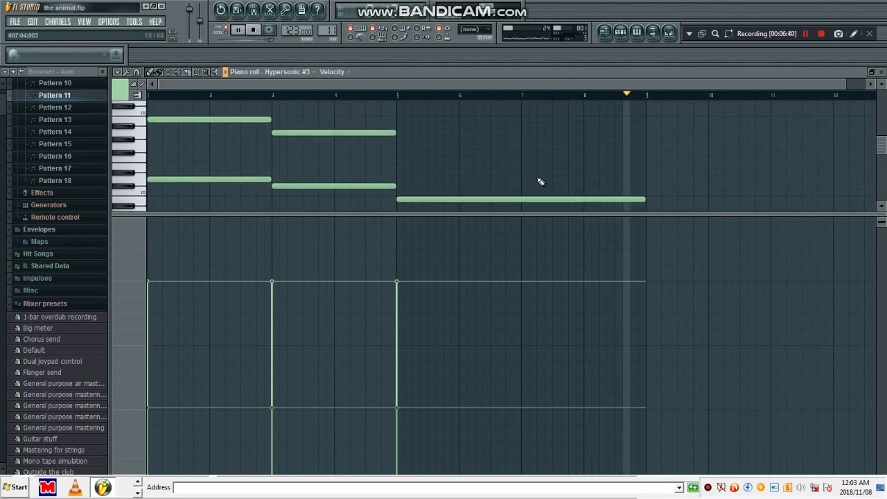
pyautogui.moveTo(531, 212); pyautogui.dragTo(529, 367)
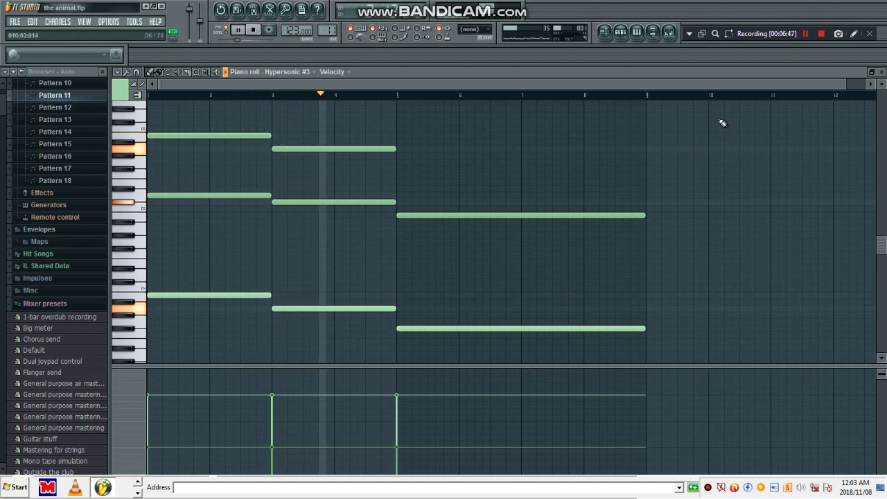
pyautogui.click(622, 38)
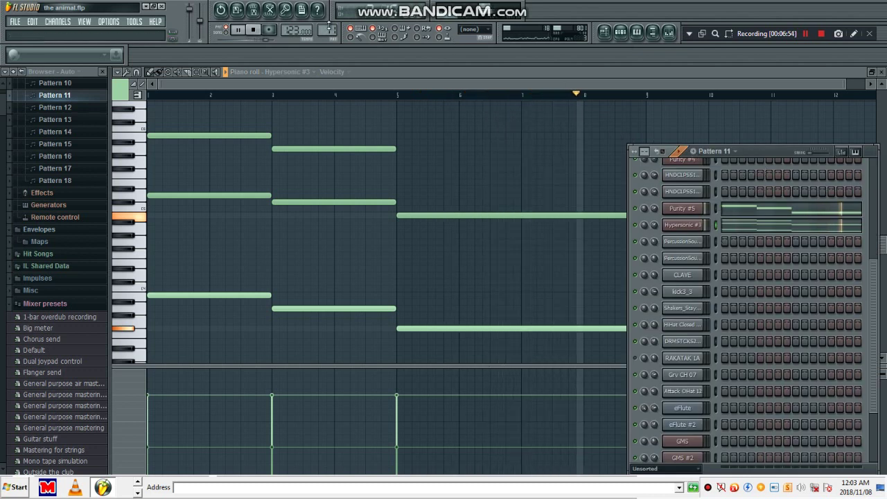
pyautogui.click(255, 31)
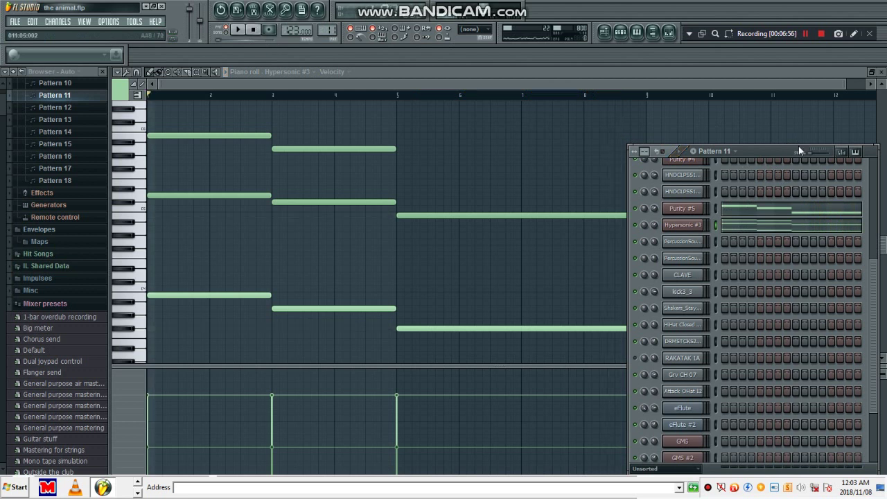
# - Switch to Pattern 12 and play its eFlute notes in the piano roll
pyautogui.scroll(-1, 763, 153)
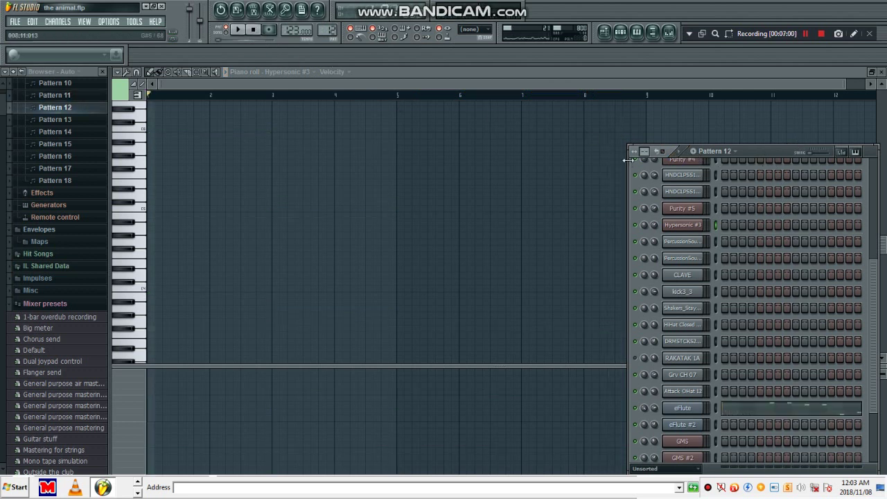
pyautogui.click(762, 410)
pyautogui.scroll(-5, 490, 92)
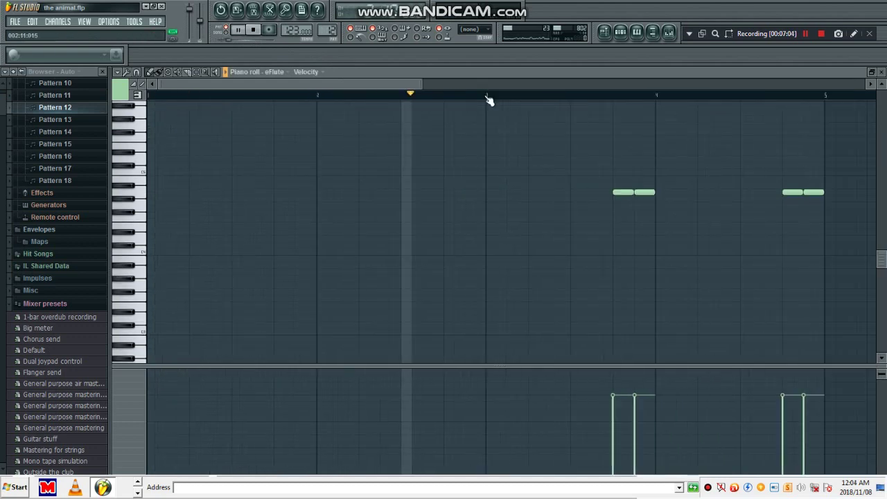
# - View the full length of Pattern 12's eFlute notes, bring up the step sequencer, and stop playback
pyautogui.scroll(-1, 490, 100)
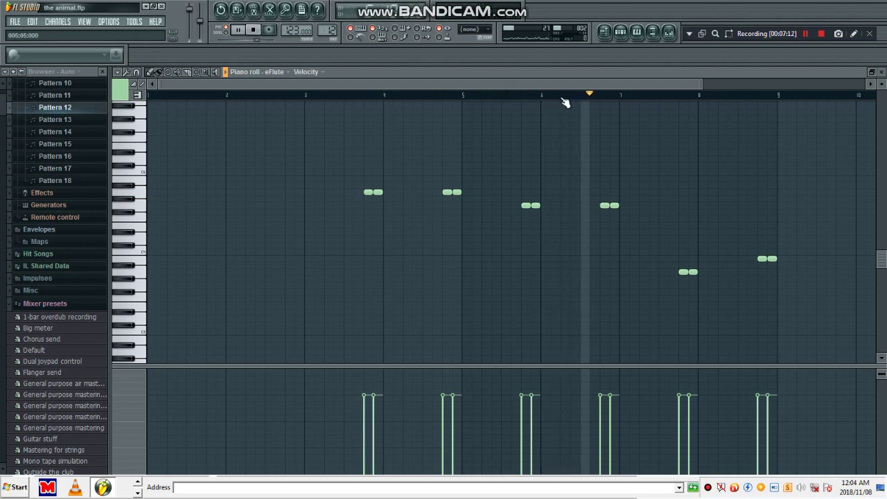
pyautogui.click(626, 36)
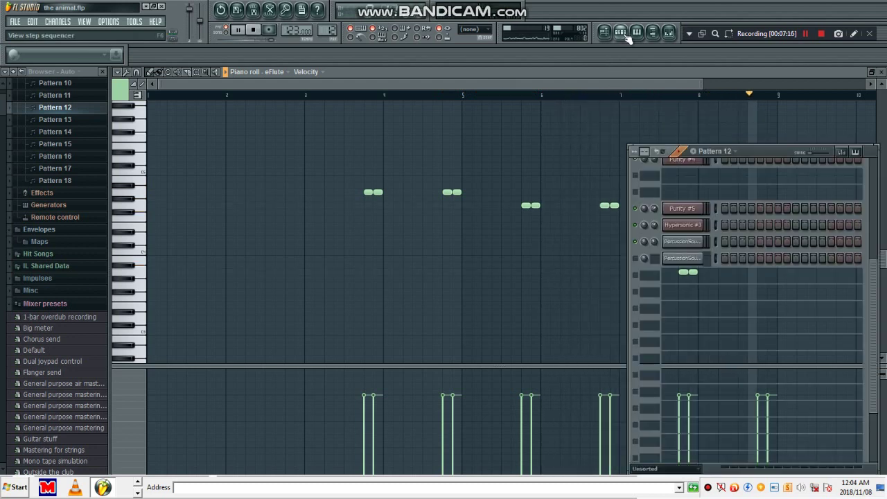
pyautogui.click(260, 29)
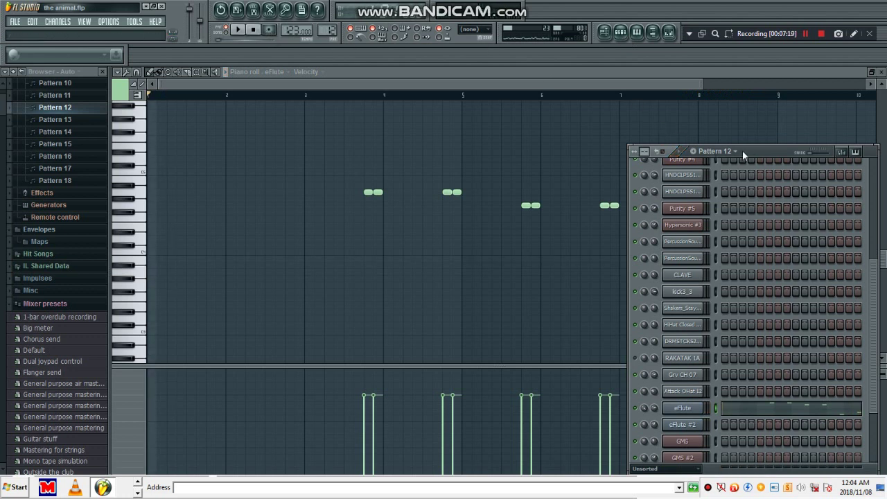
# - Switch to Pattern 13, play its eFlute #2 notes in the piano roll with their full length in view, and stop playback
pyautogui.scroll(-1, 742, 150)
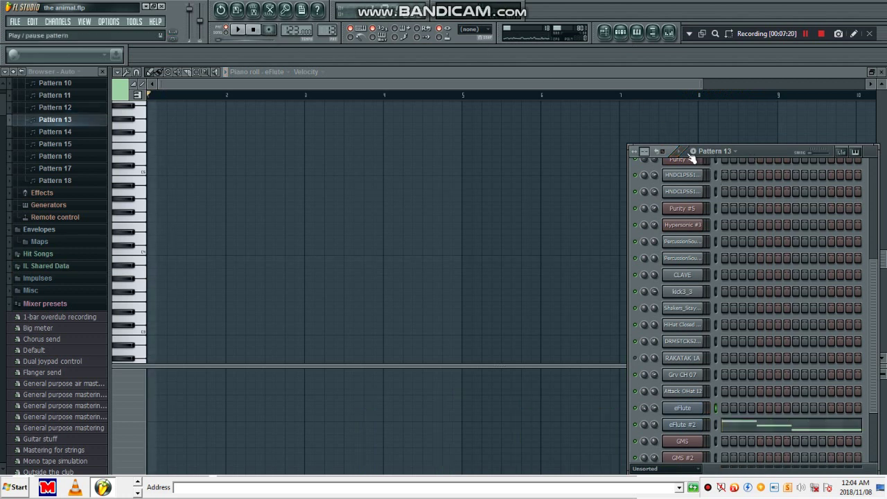
pyautogui.press('space')
pyautogui.click(790, 425)
pyautogui.scroll(3, 452, 97)
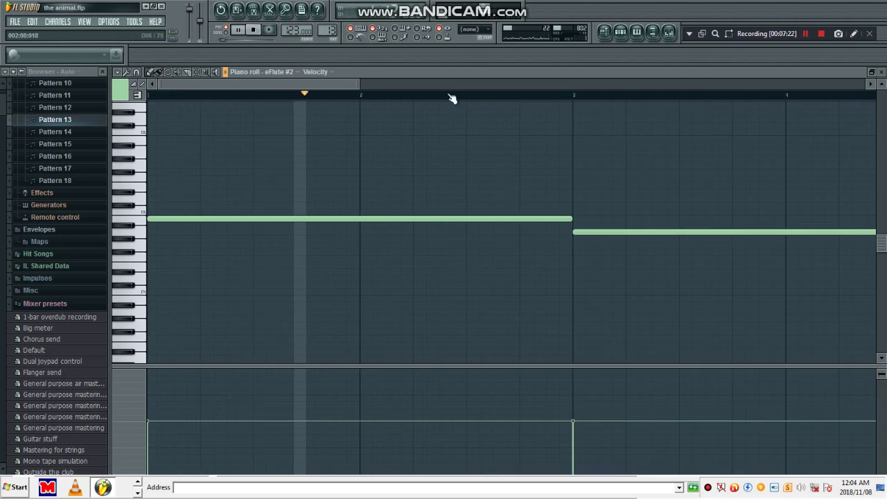
pyautogui.scroll(-5, 451, 101)
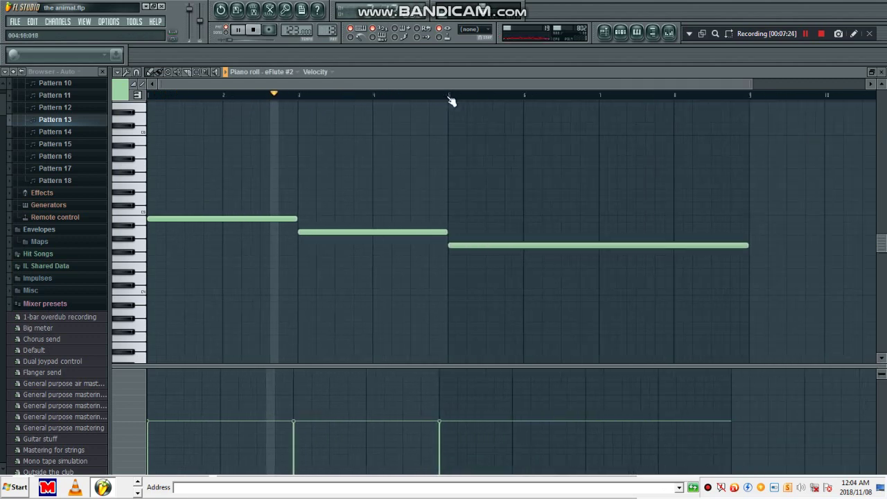
pyautogui.scroll(-1, 452, 100)
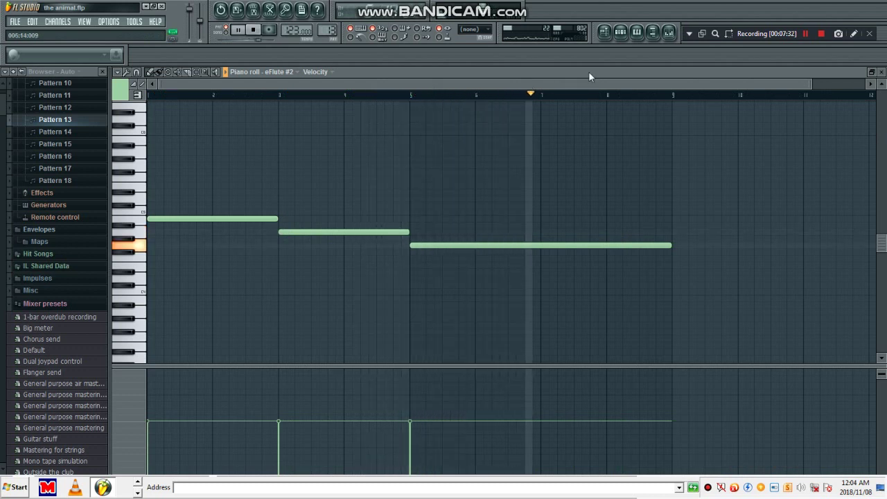
pyautogui.click(261, 31)
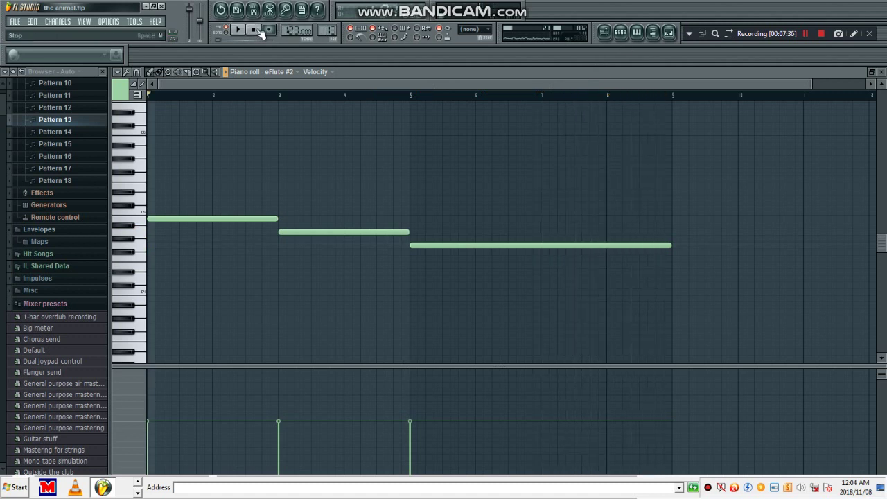
# - Switch to Pattern 14 in the step sequencer, play its drum steps with all the used channels in view, and stop playback
pyautogui.click(605, 32)
pyautogui.scroll(-1, 757, 153)
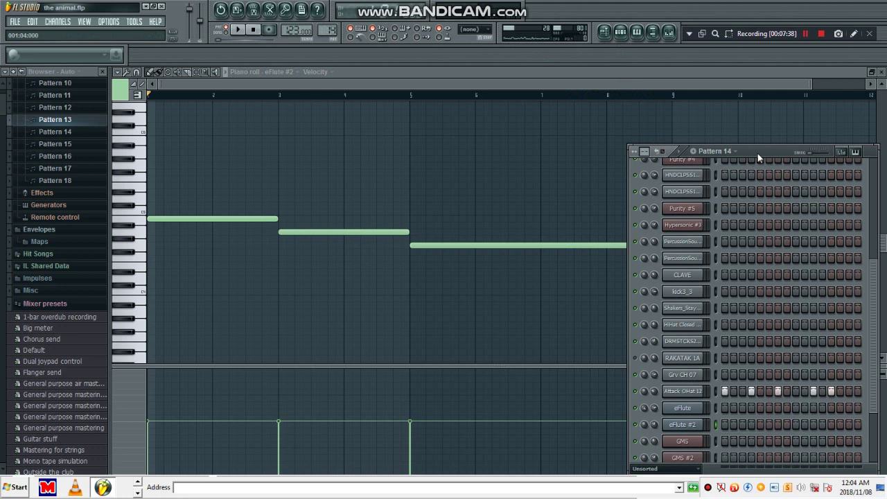
pyautogui.press('space')
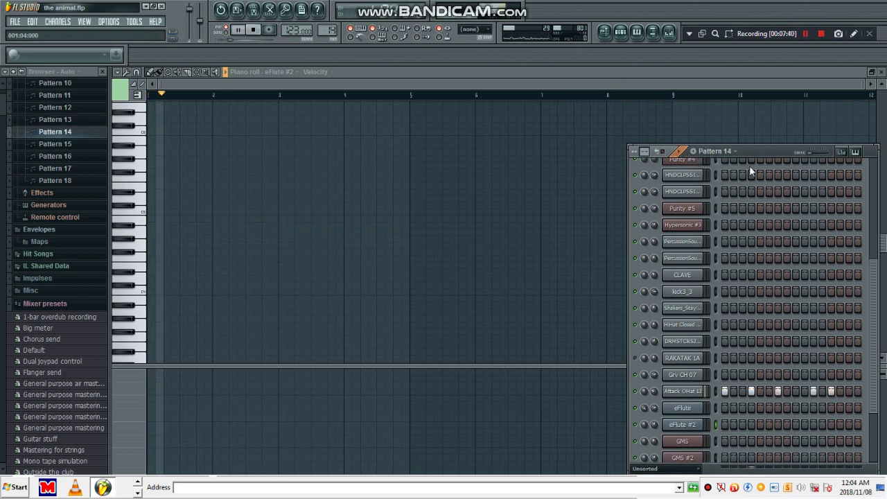
pyautogui.scroll(-3, 785, 234)
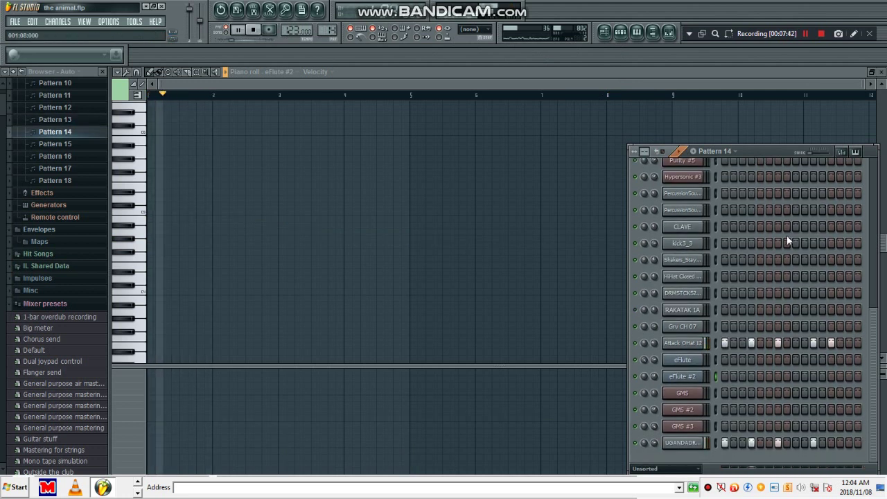
pyautogui.click(253, 31)
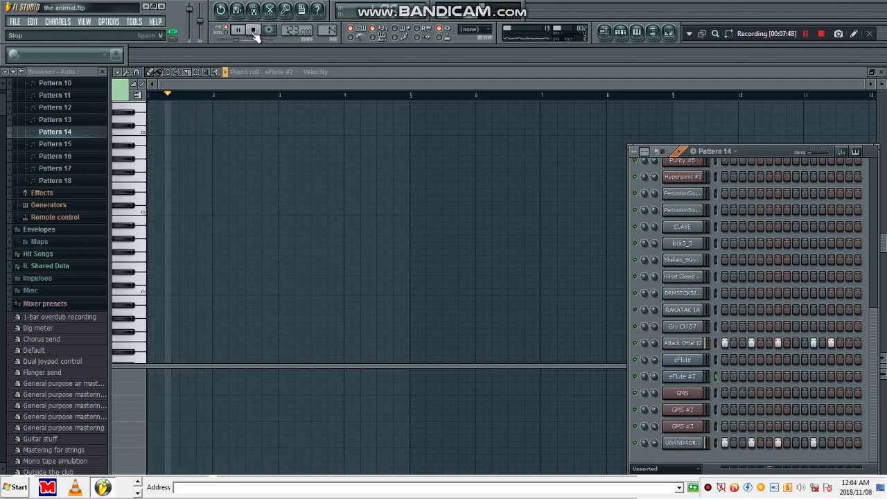
pyautogui.click(254, 32)
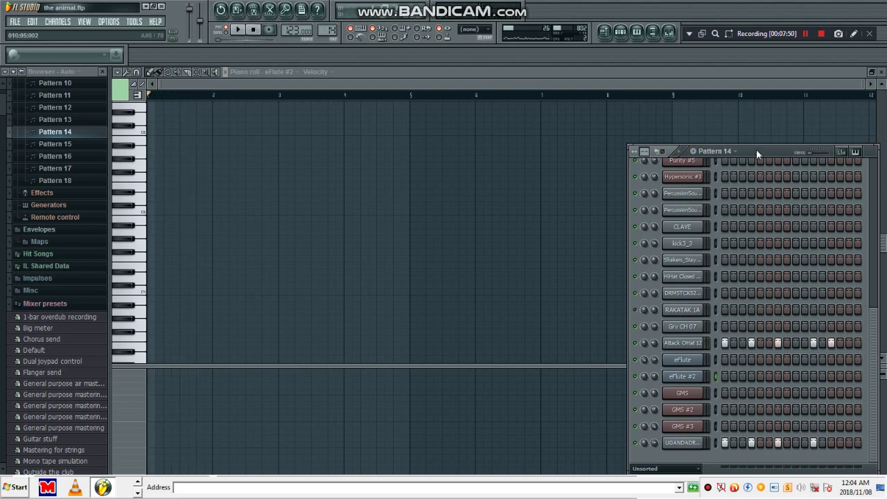
# - Switch to Pattern 15, play its GMS notes in the piano roll, show the GMS channel's synth preset, and stop playback
pyautogui.press('KP_Add')
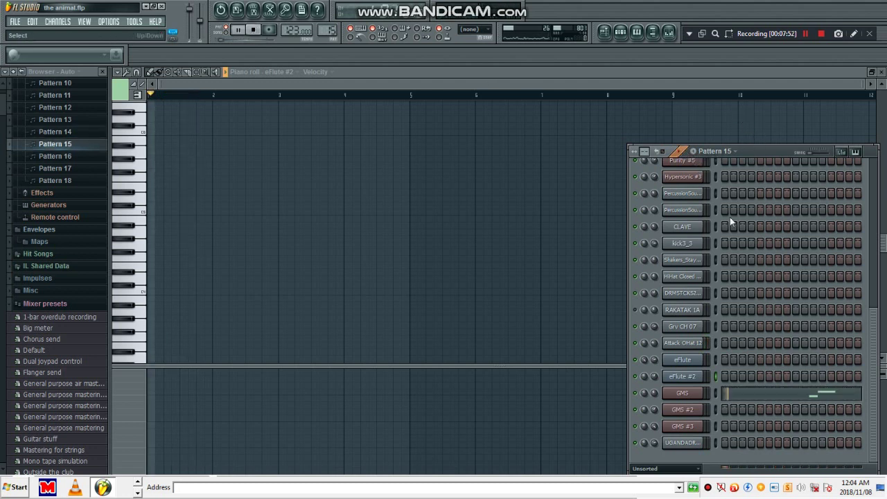
pyautogui.click(754, 393)
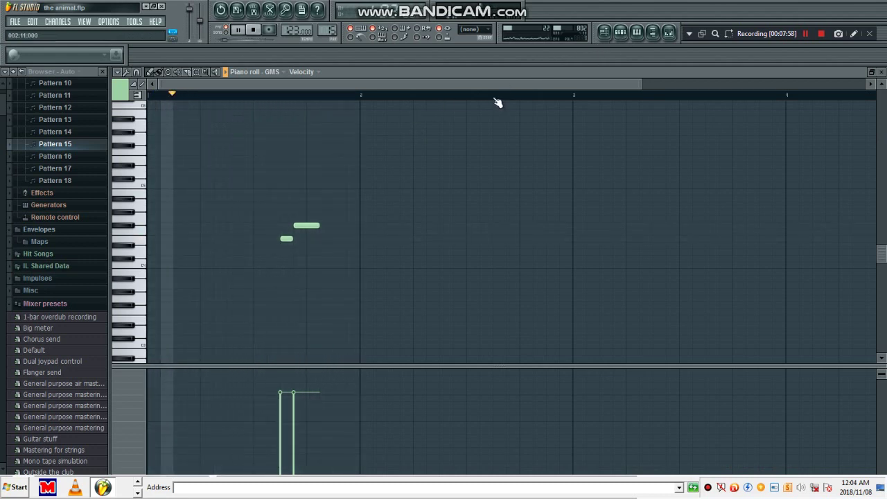
pyautogui.scroll(-2, 494, 104)
pyautogui.click(620, 33)
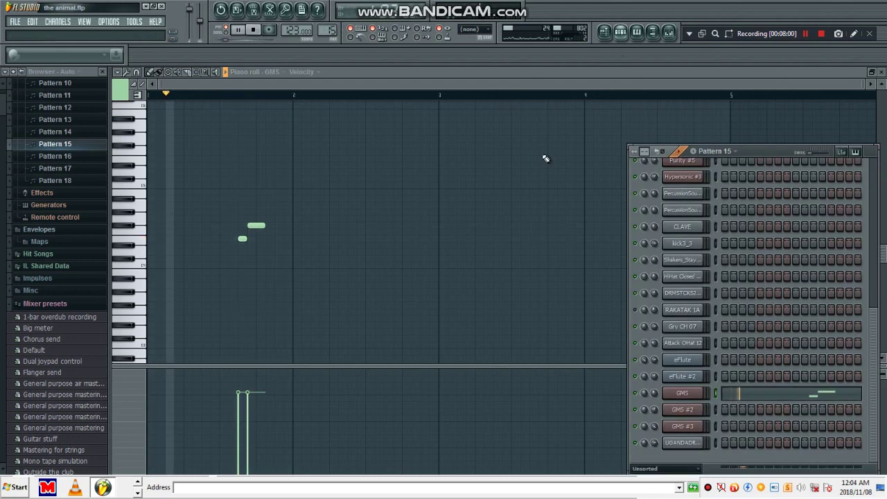
pyautogui.click(682, 393)
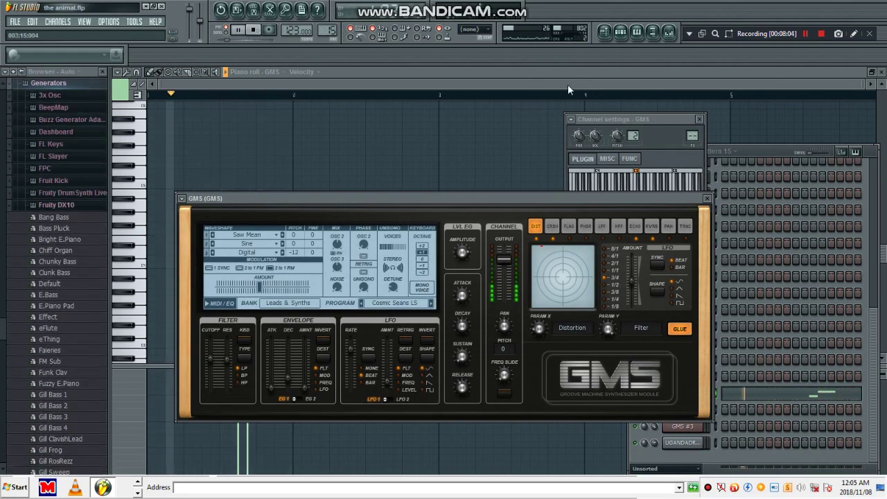
pyautogui.press('space')
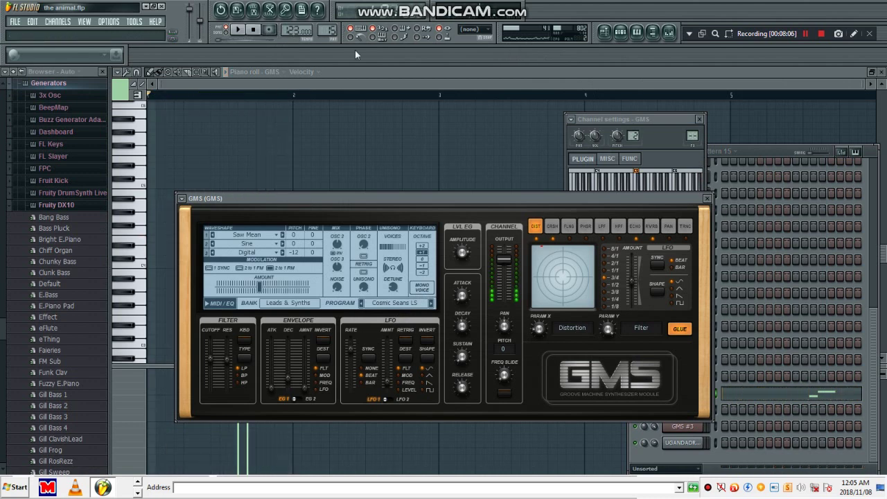
# - Switch to Pattern 16, play its GMS #2 notes in the piano roll, show that channel's synth preset, and stop playback
pyautogui.click(758, 152)
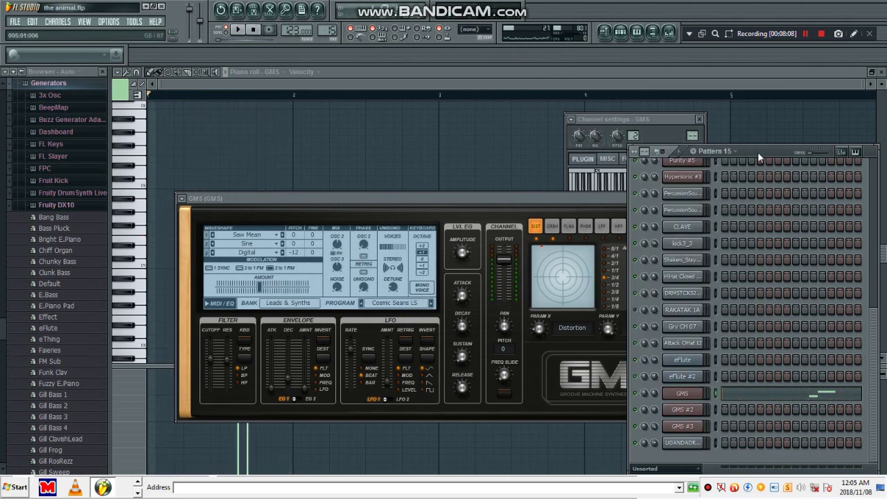
pyautogui.press('KP_Add')
pyautogui.press('space')
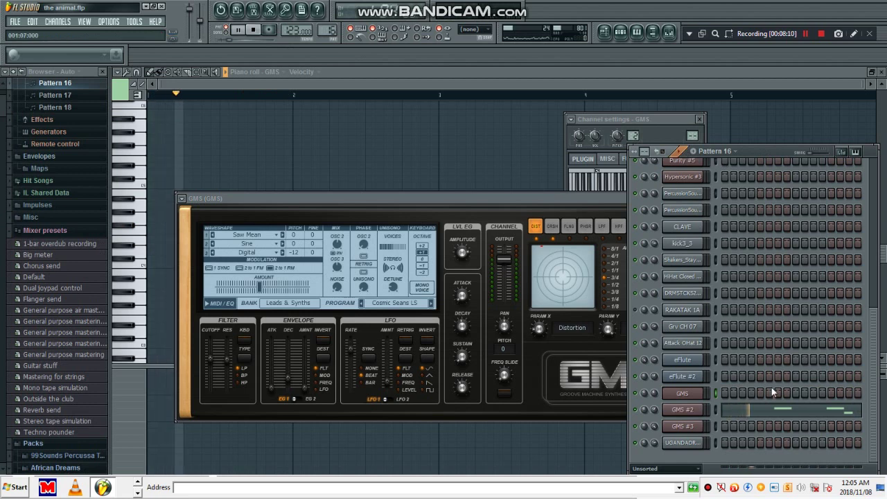
pyautogui.click(772, 410)
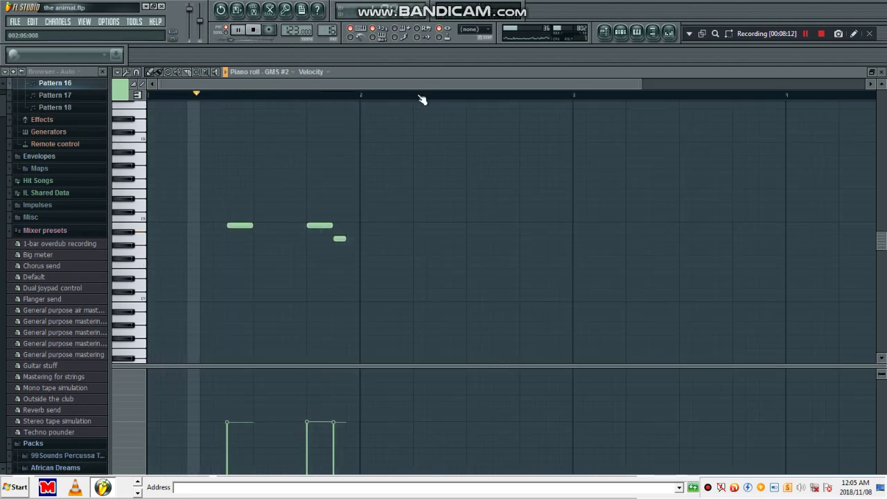
pyautogui.scroll(-1, 422, 99)
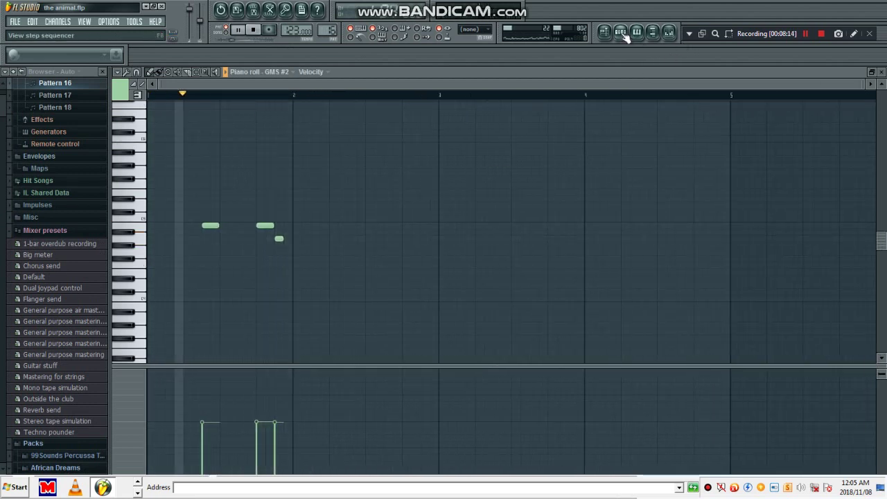
pyautogui.click(624, 34)
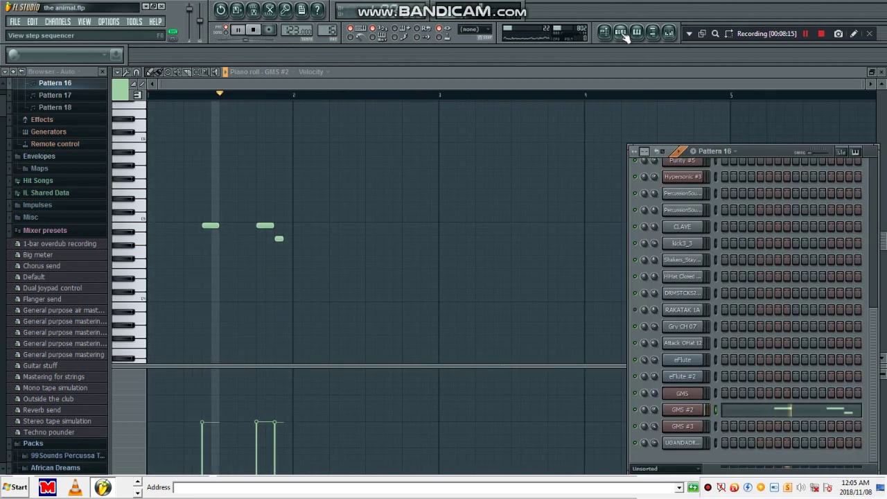
pyautogui.click(698, 413)
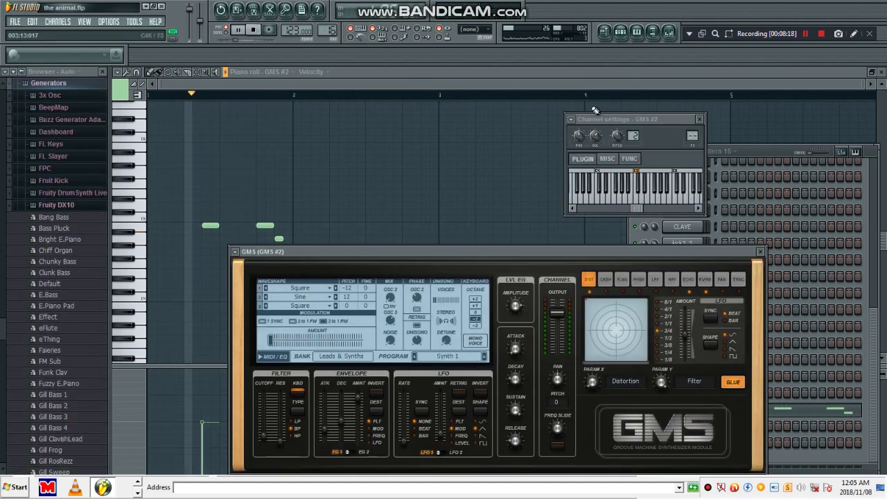
pyautogui.click(254, 31)
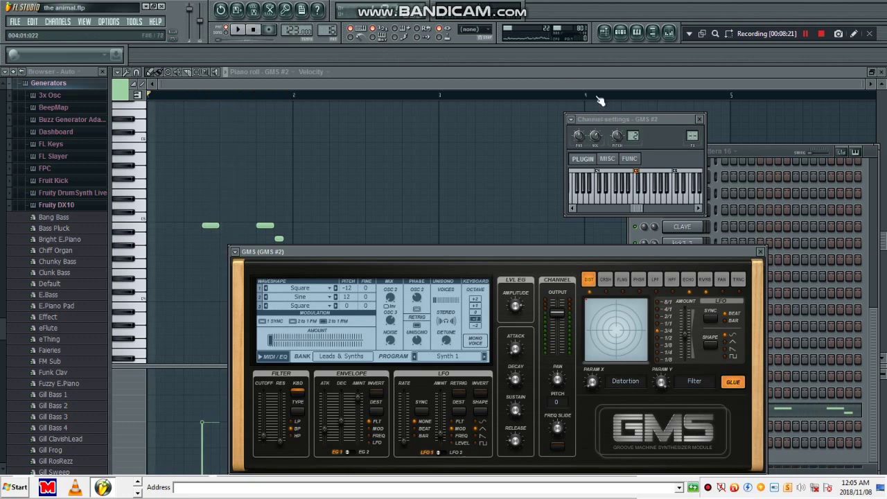
# - Switch to Pattern 18, play its GMS #3 notes in the piano roll, show that channel's synth preset, and stop playback
pyautogui.click(766, 151)
pyautogui.scroll(2, 761, 152)
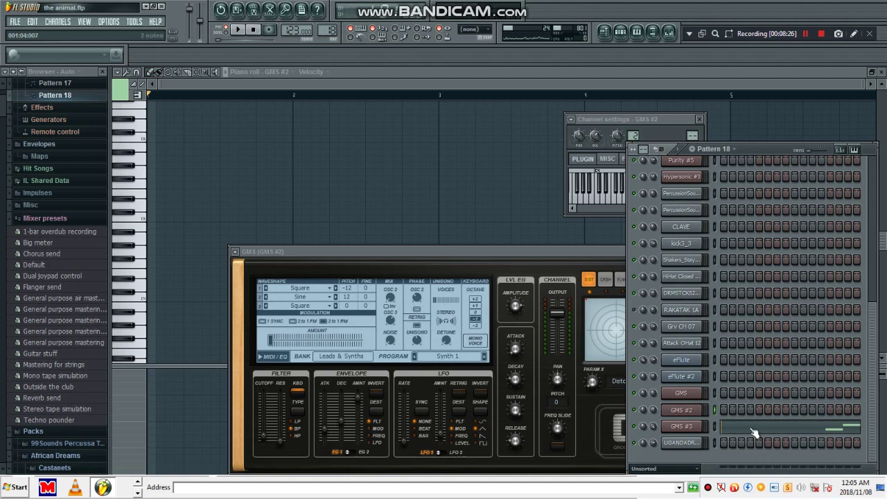
pyautogui.click(754, 433)
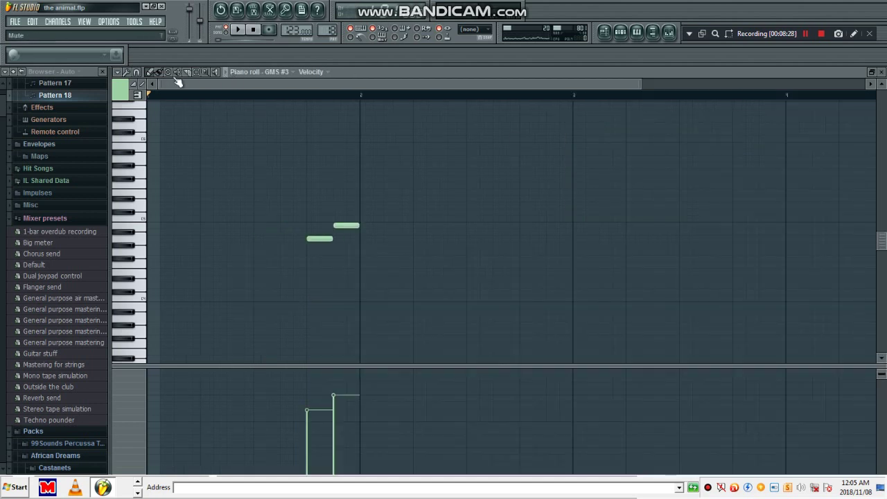
pyautogui.click(229, 74)
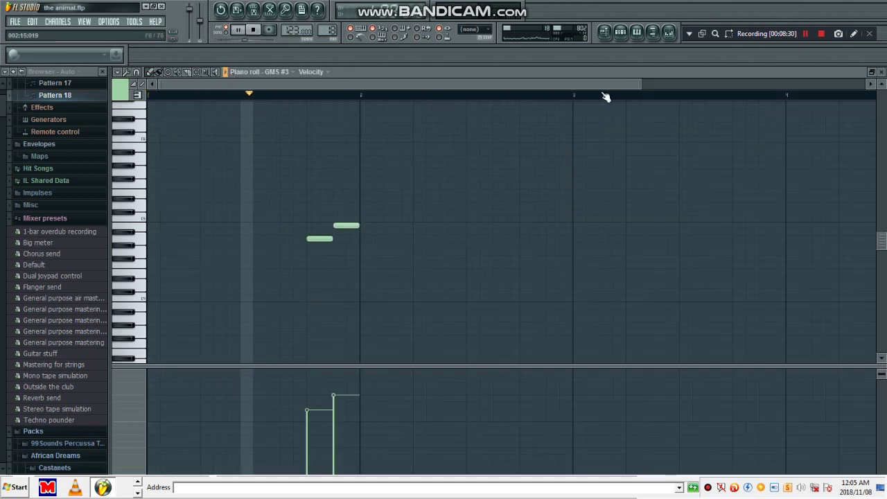
pyautogui.click(622, 35)
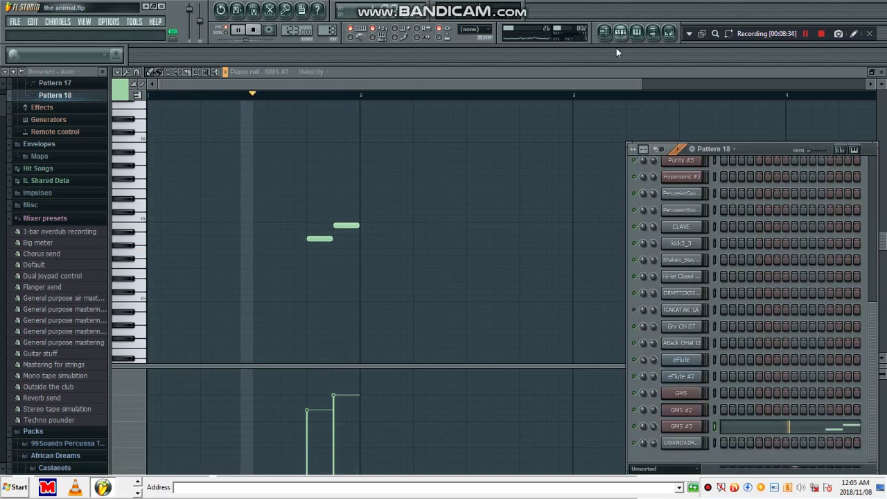
pyautogui.click(689, 428)
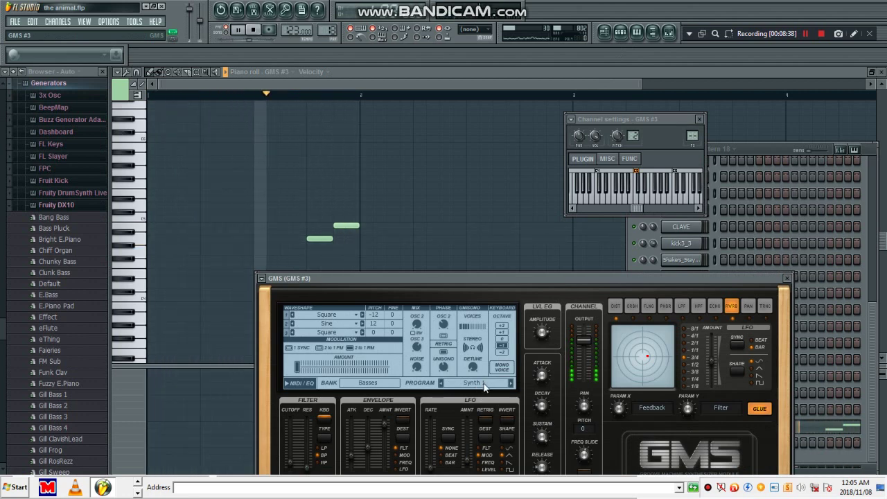
pyautogui.click(258, 32)
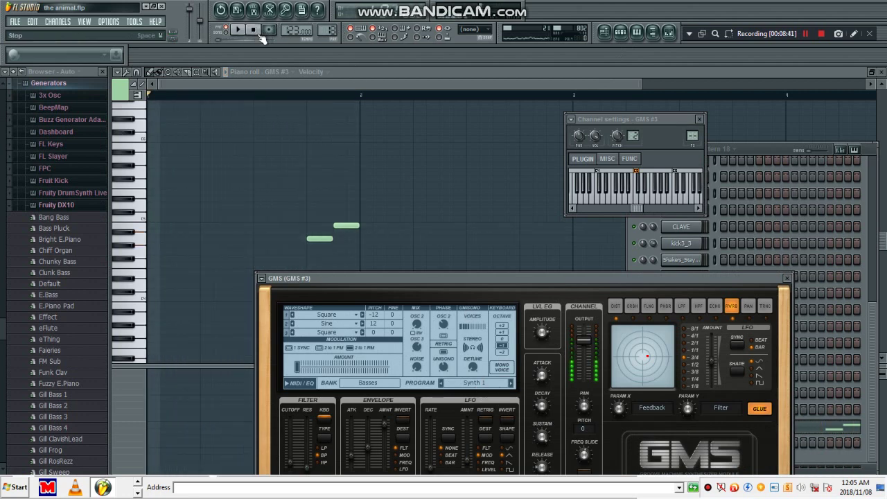
# - Select the empty Pattern 19, open the playlist, and play the full song arrangement
pyautogui.click(759, 152)
pyautogui.press('F4')
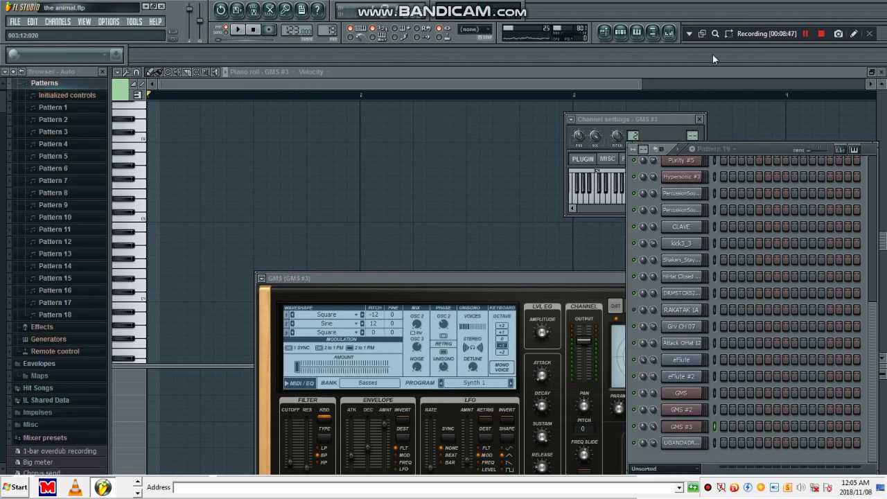
pyautogui.click(605, 32)
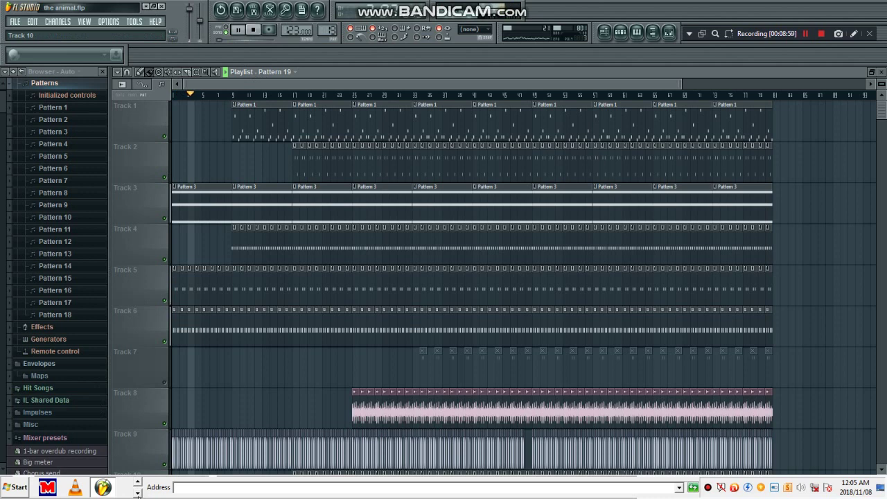
# - Switch to the Word title document and add the line "SUBSCRIBE PLEASE!!!" in font size 48 below "PLEASE LIKE & SUBSCRIBE"
pyautogui.click(137, 493)
pyautogui.click(47, 487)
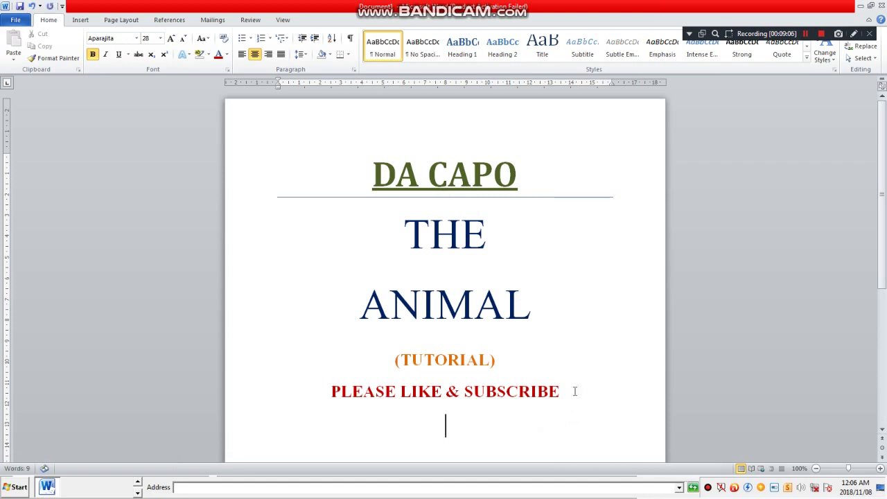
pyautogui.click(160, 39)
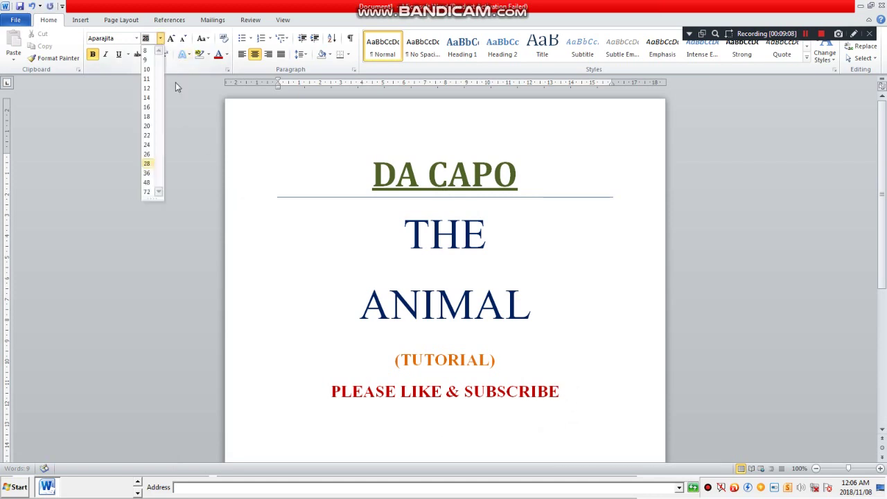
pyautogui.click(147, 182)
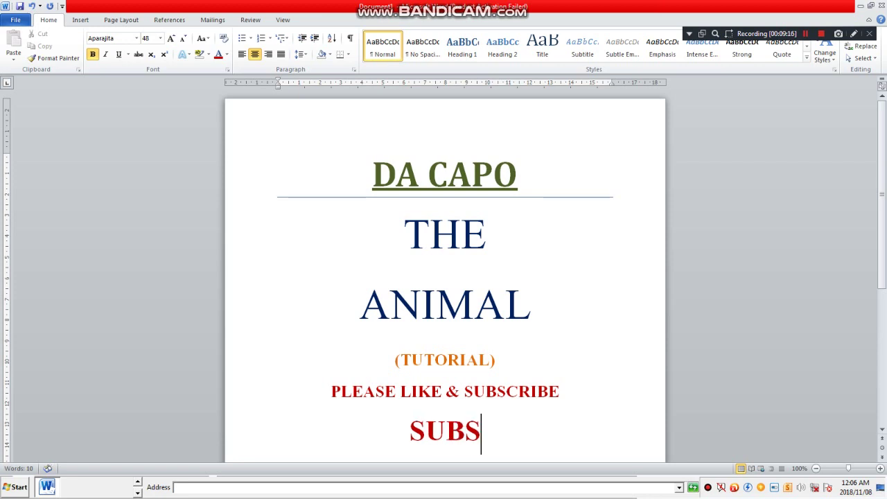
pyautogui.write('RIBE')
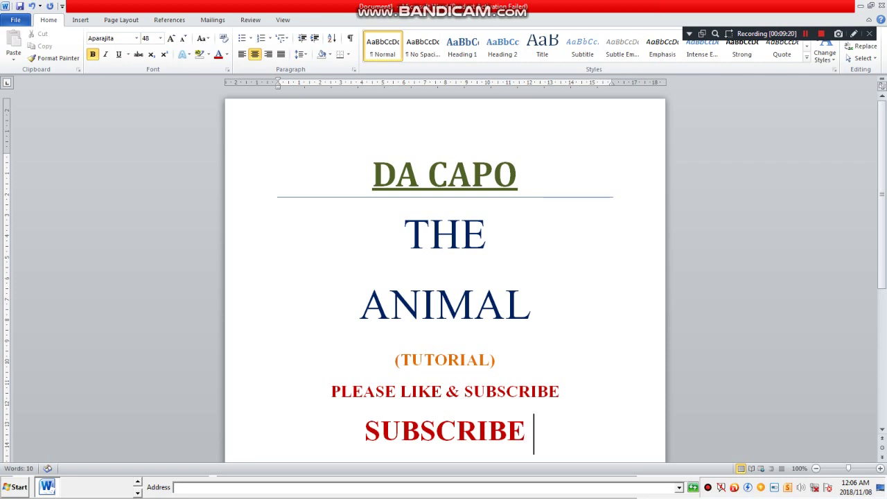
pyautogui.write(' PLE')
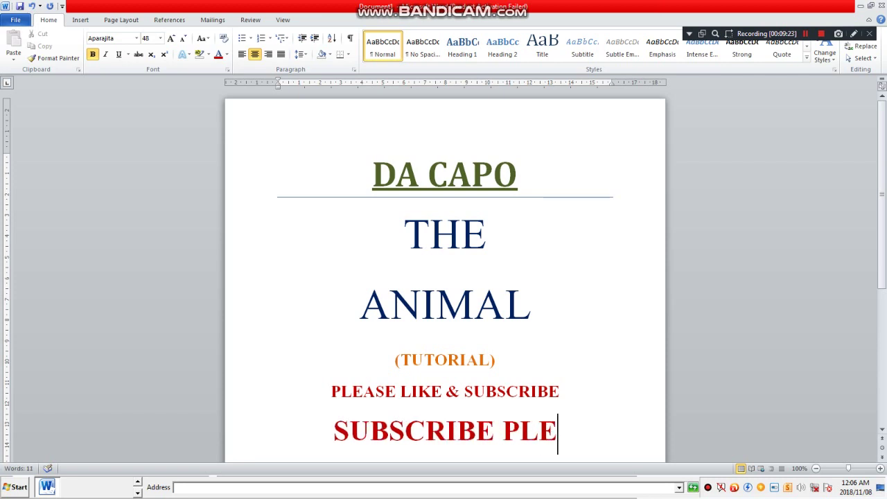
pyautogui.write('ASE')
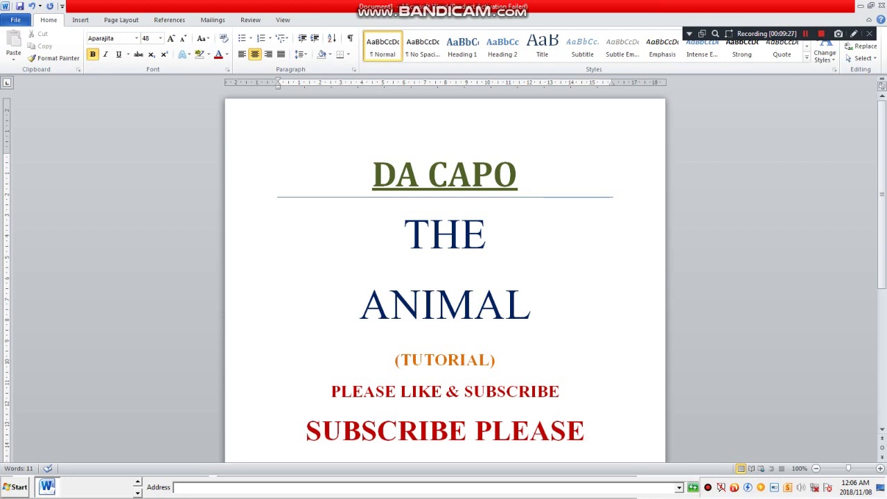
pyautogui.write('!!!')
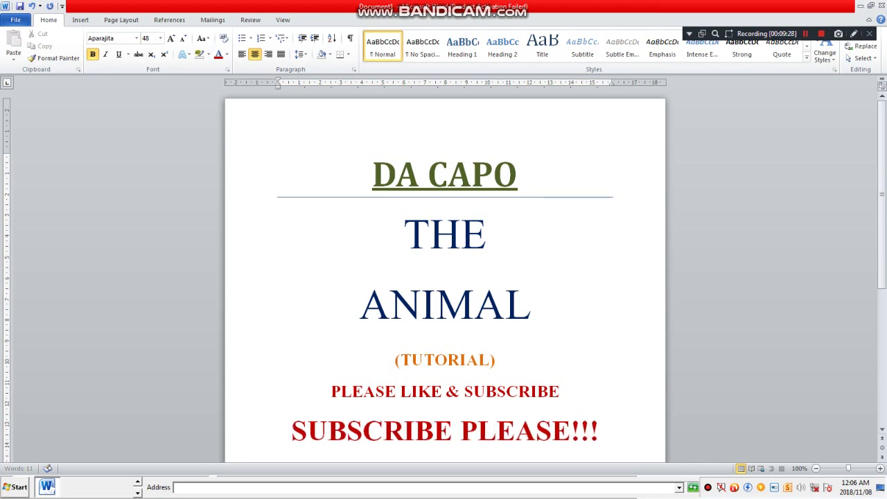